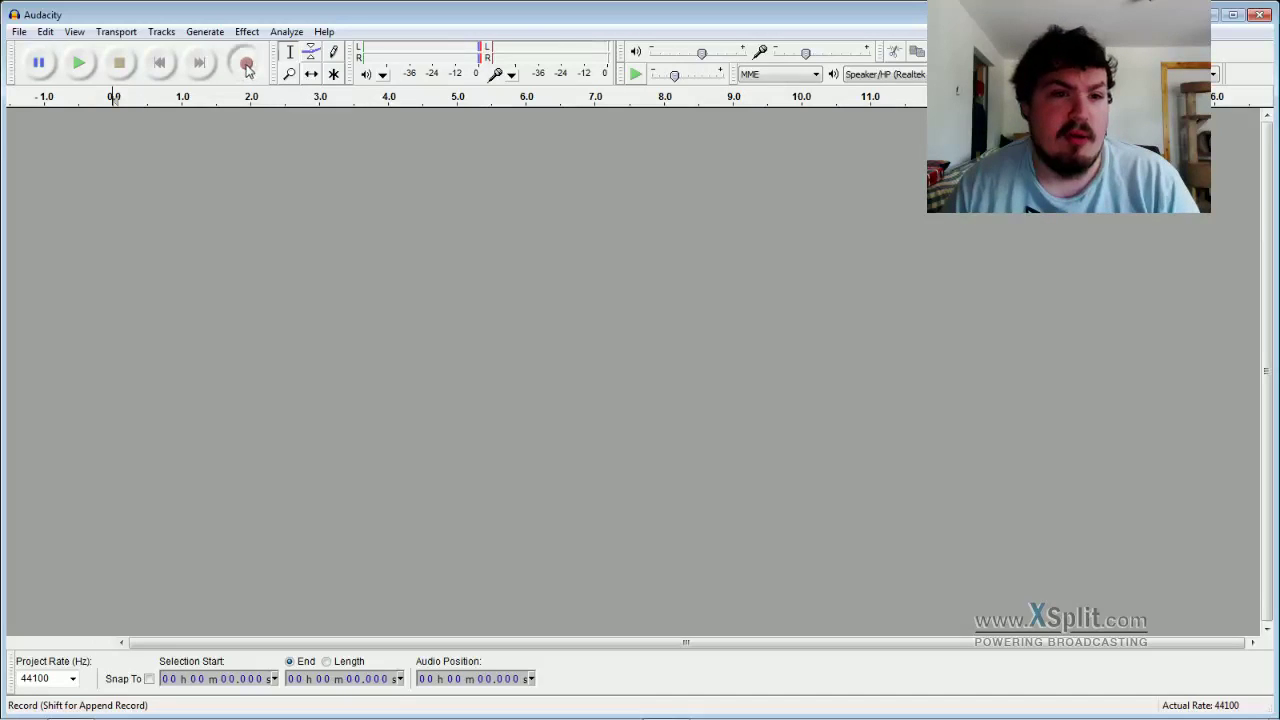
- Record about 5.7 seconds of microphone audio, listen to the take and raise the track's gain
click(247, 66)
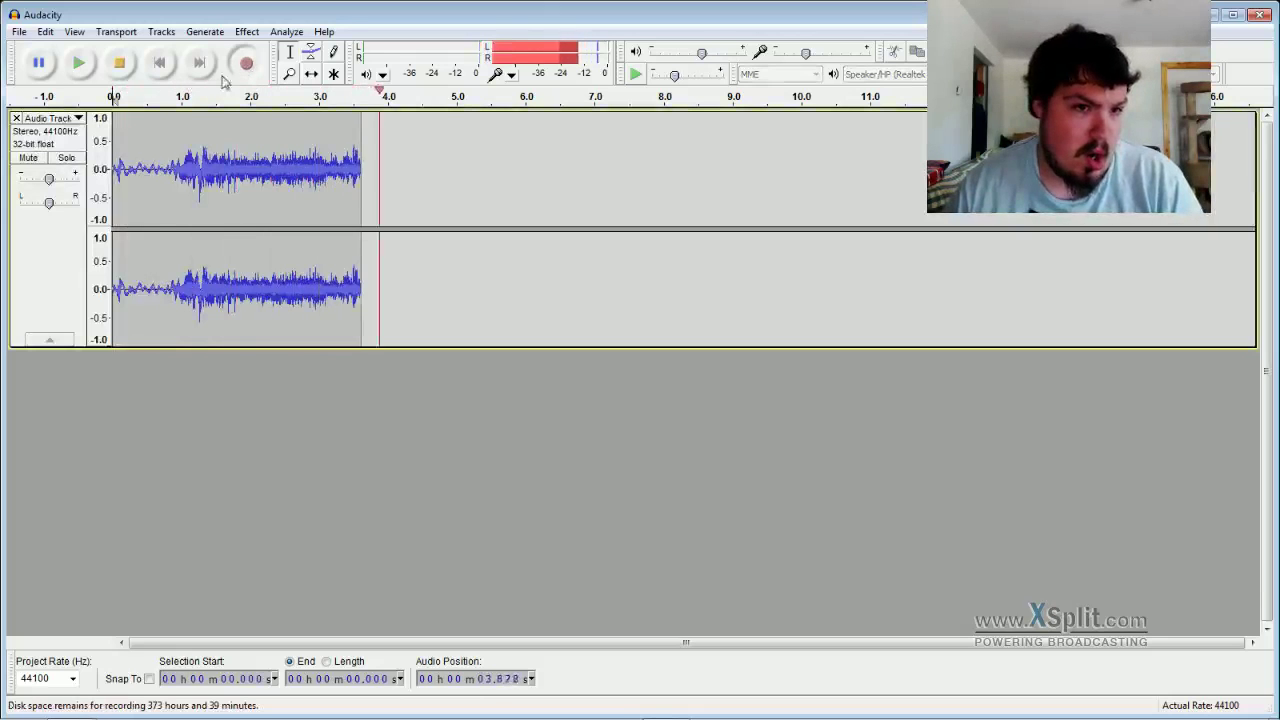
click(122, 64)
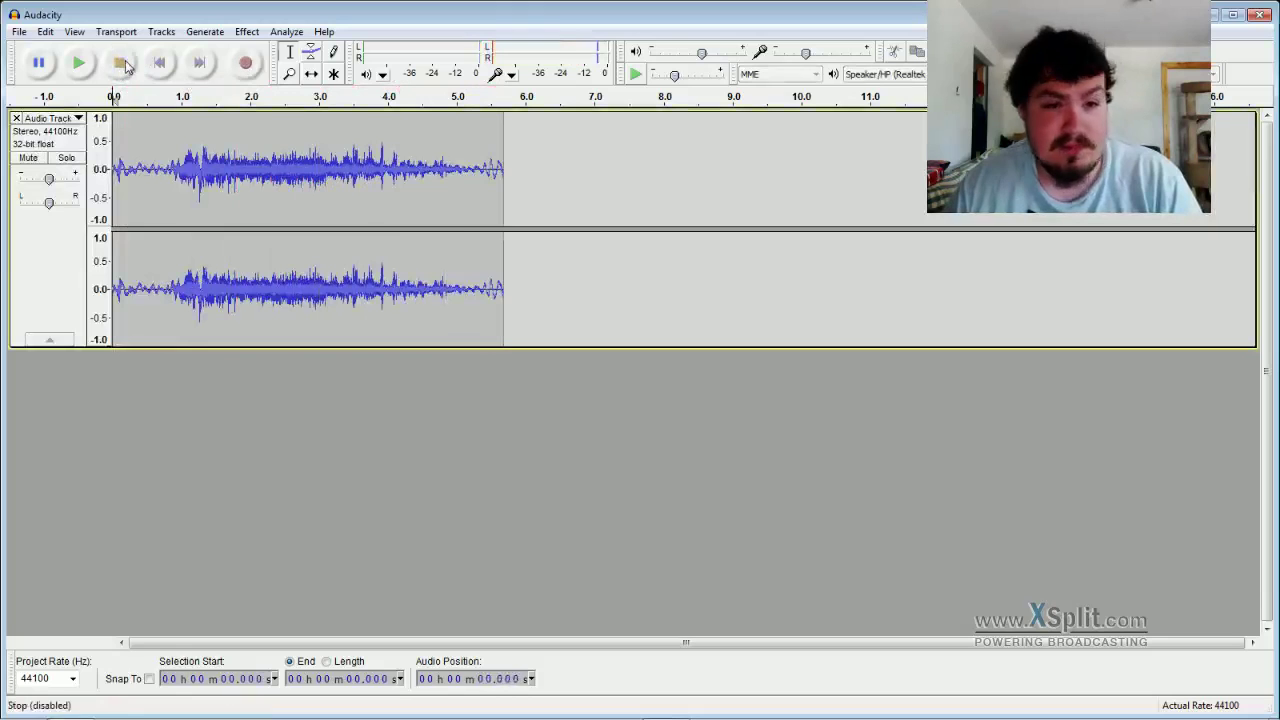
click(84, 72)
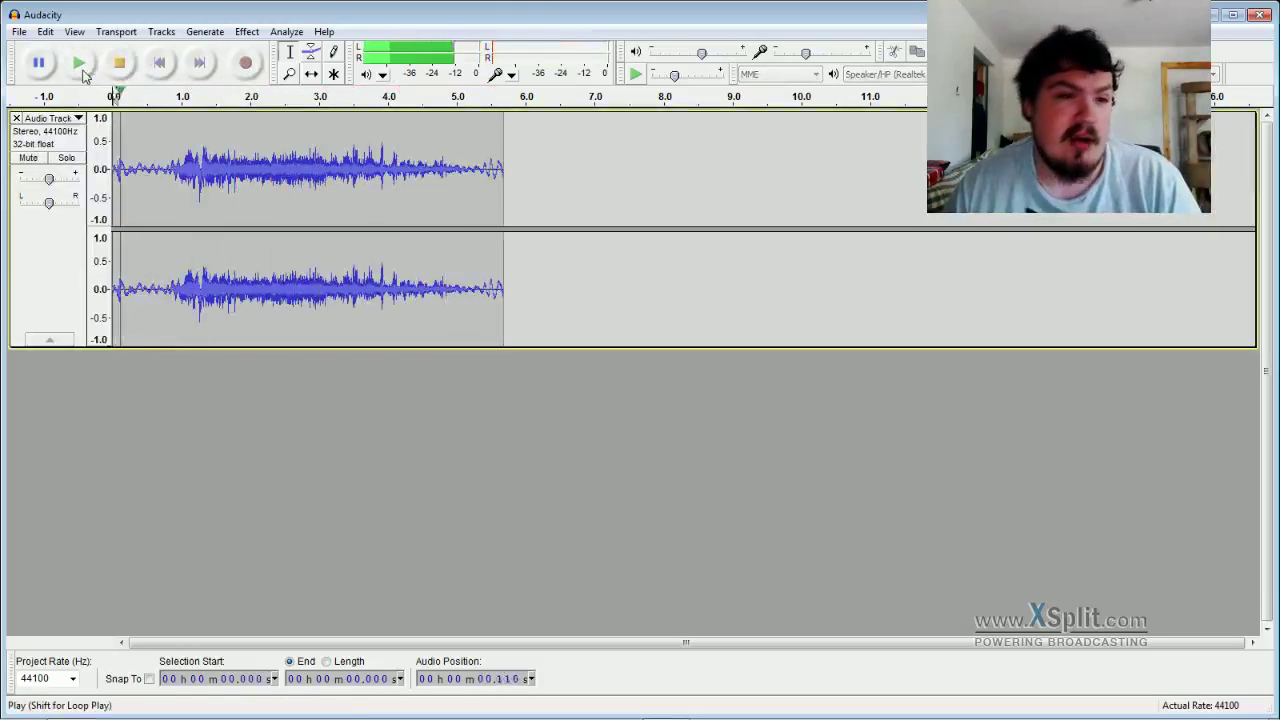
drag(49, 180, 62, 179)
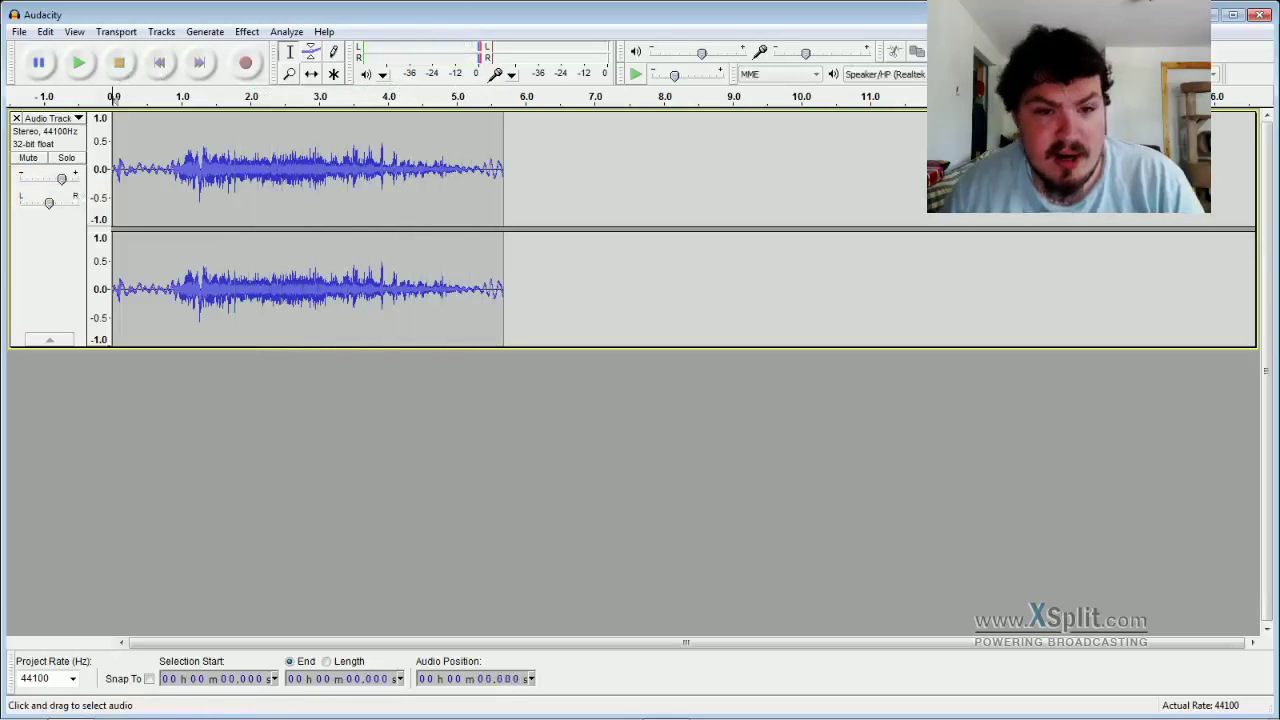
click(521, 96)
click(505, 96)
drag(507, 158, 98, 194)
click(179, 161)
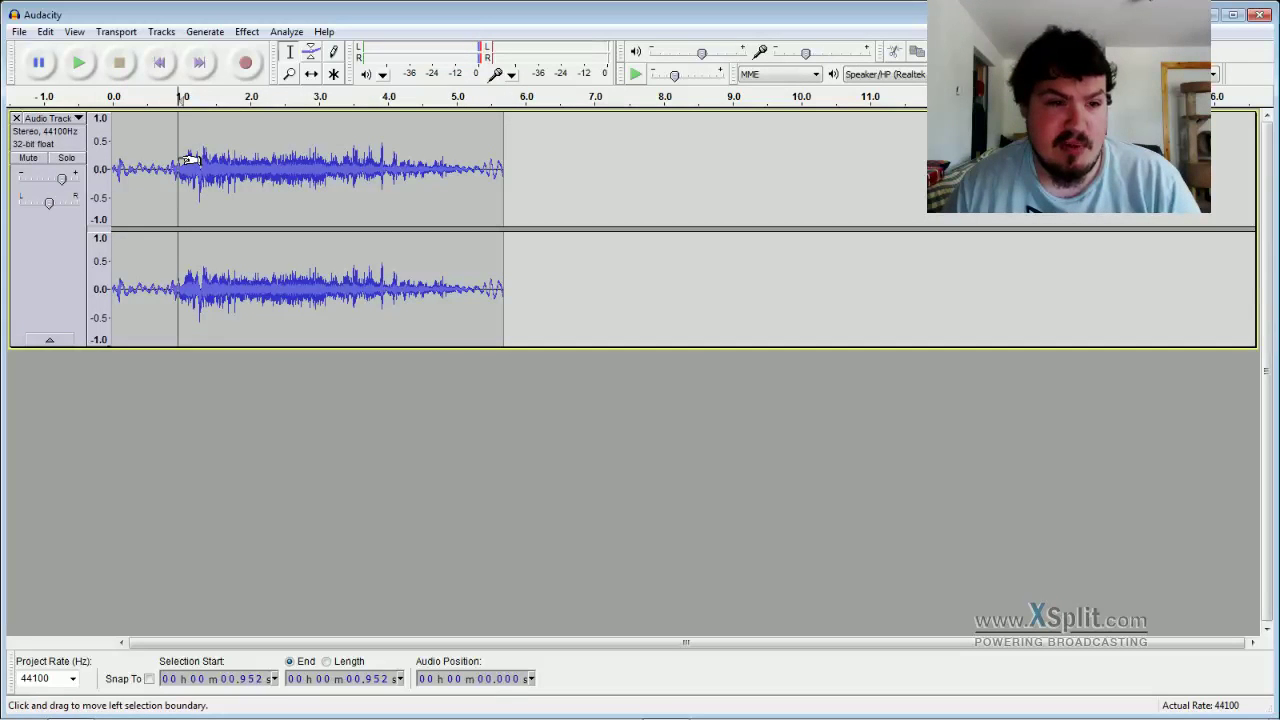
drag(189, 157, 217, 160)
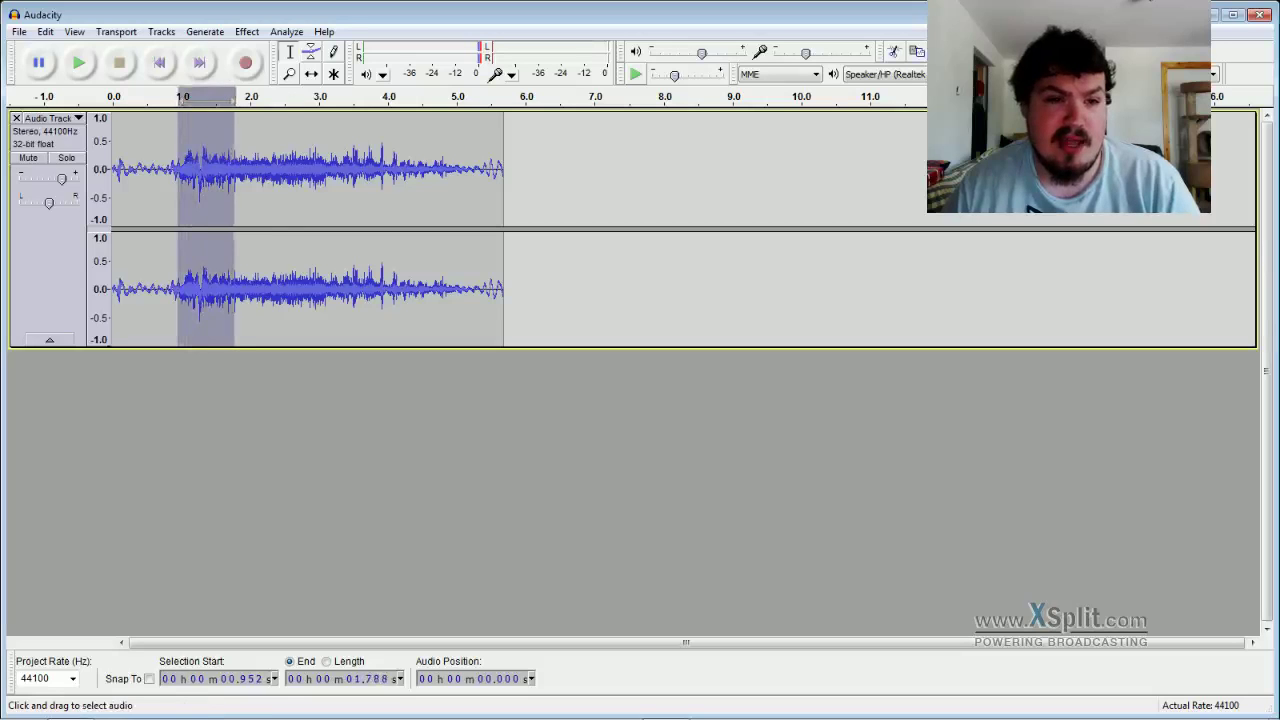
click(289, 160)
drag(289, 160, 252, 160)
drag(552, 160, 112, 160)
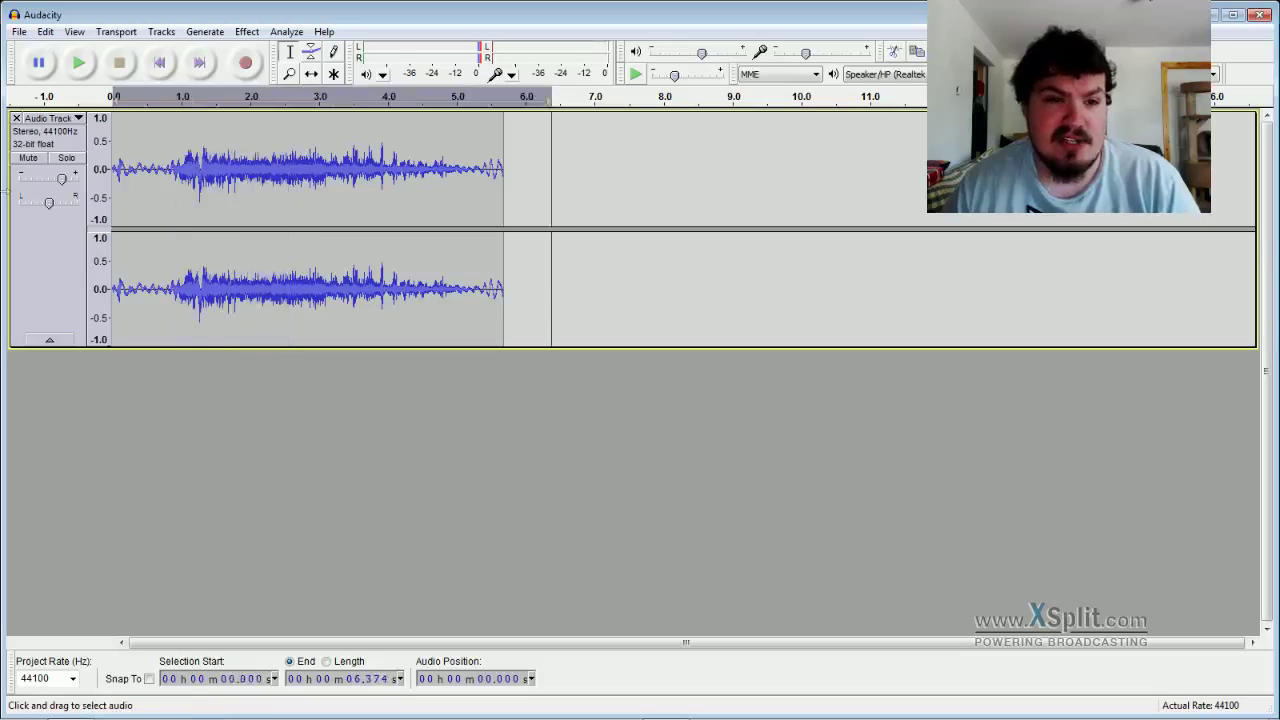
click(506, 150)
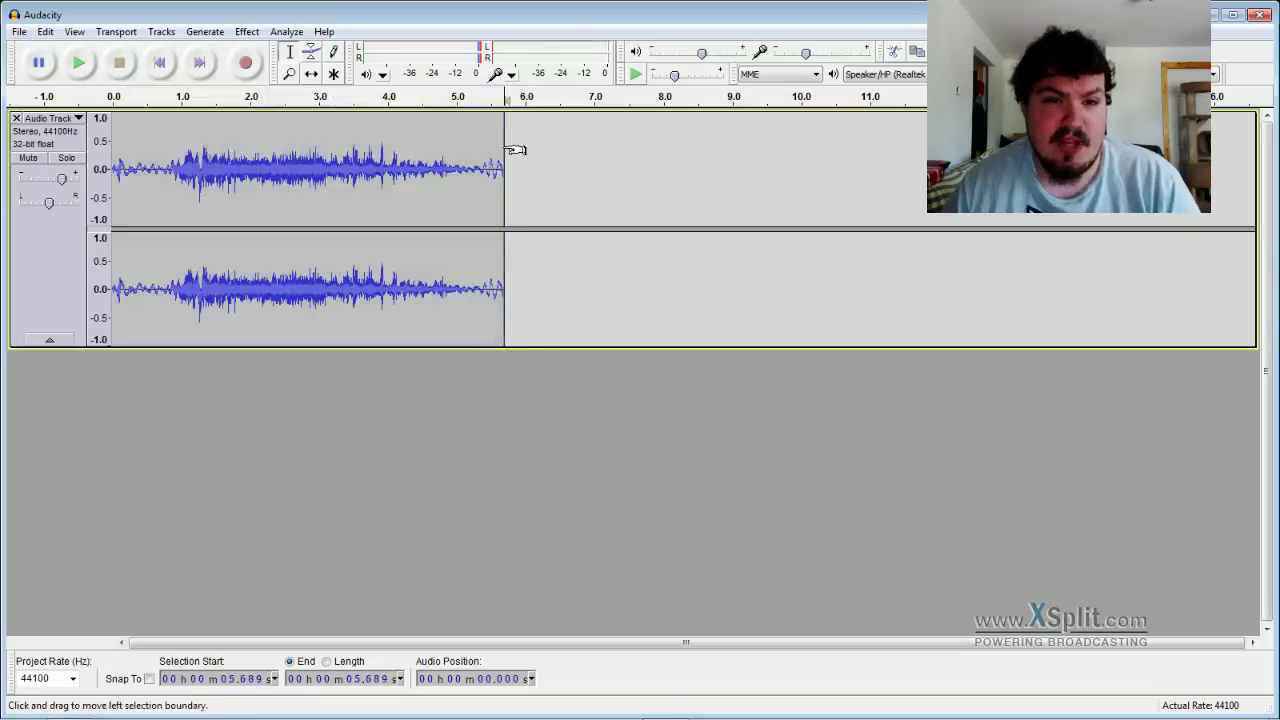
- Select the whole recording, lower its pitch by 20 percent and play back the result
drag(506, 150, 113, 160)
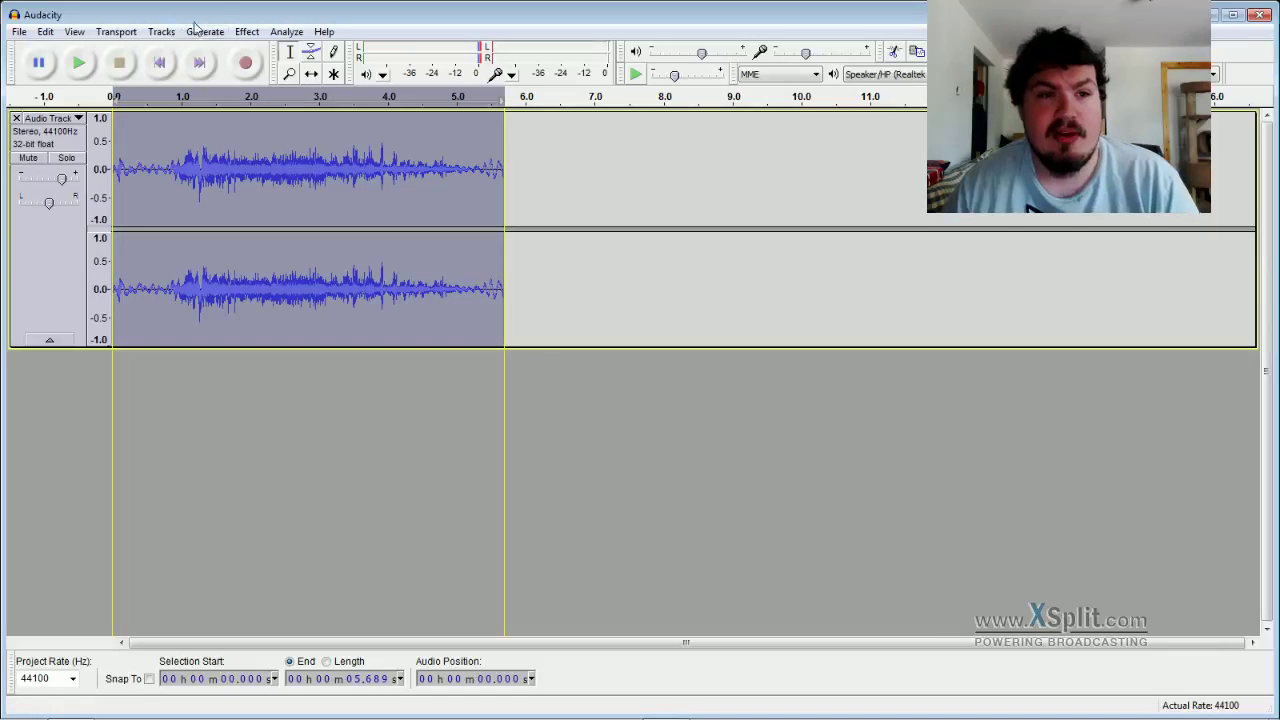
click(247, 32)
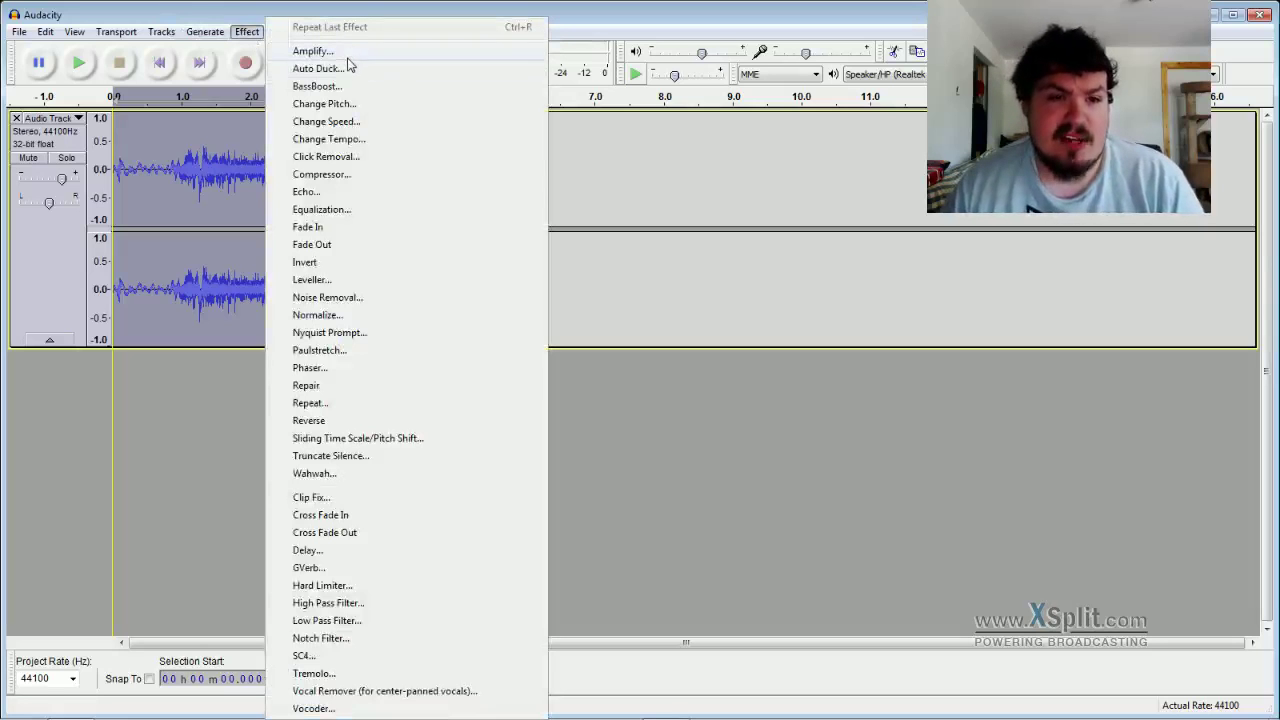
click(358, 106)
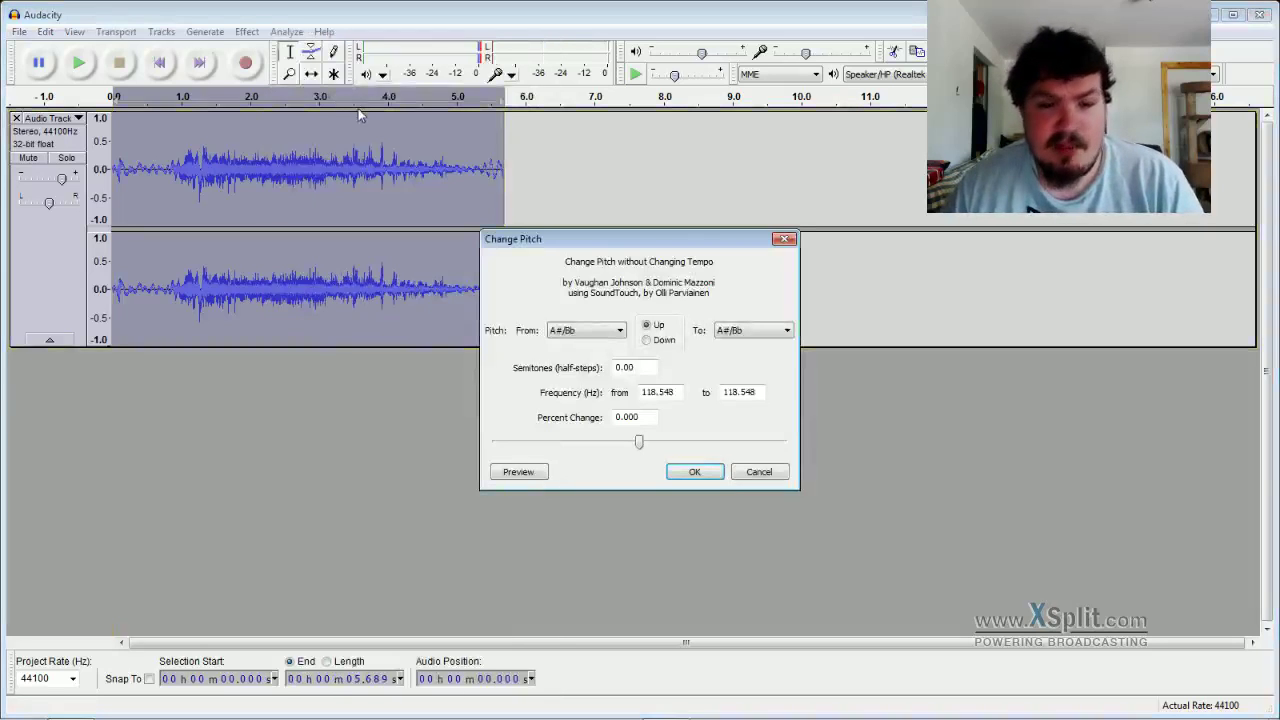
drag(638, 450, 610, 454)
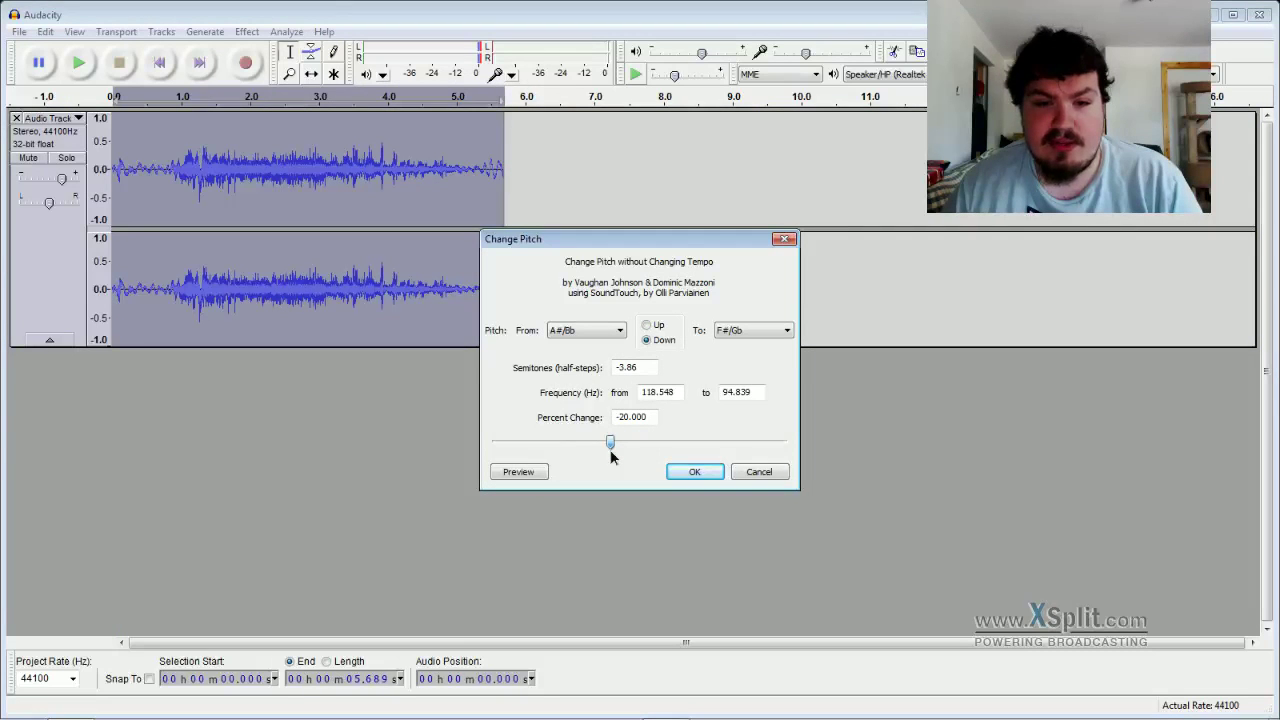
click(675, 471)
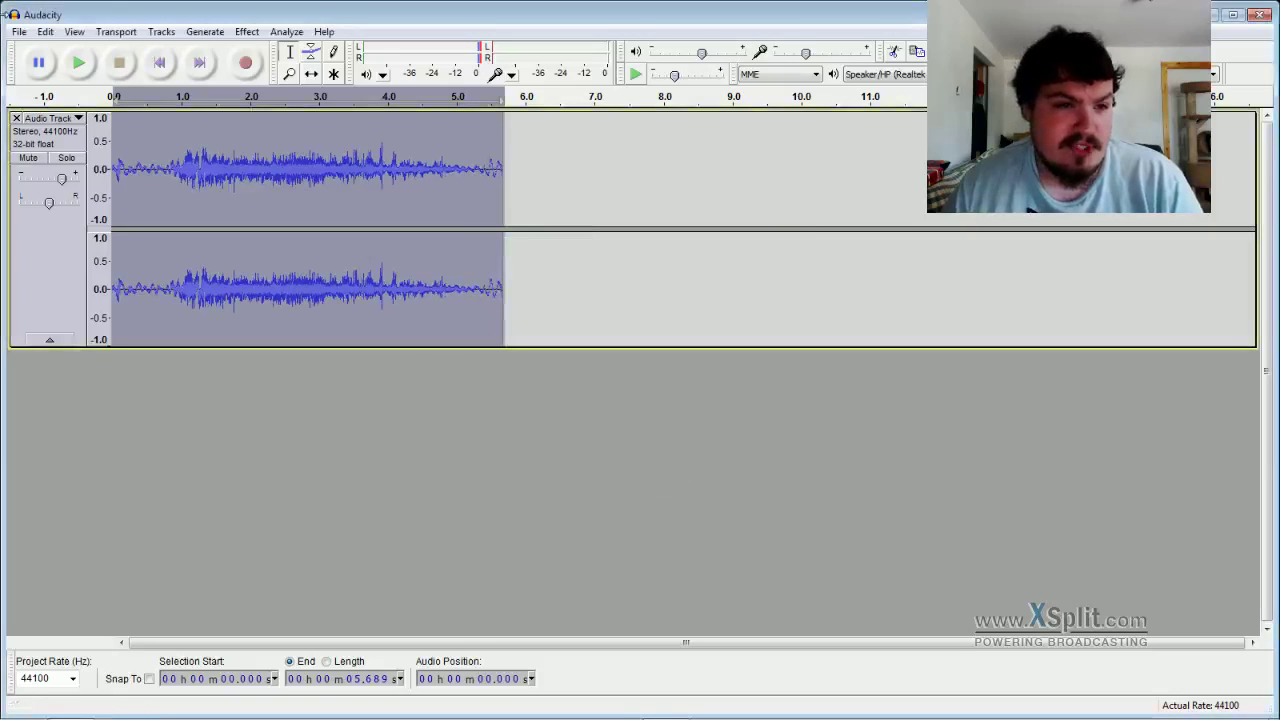
click(77, 65)
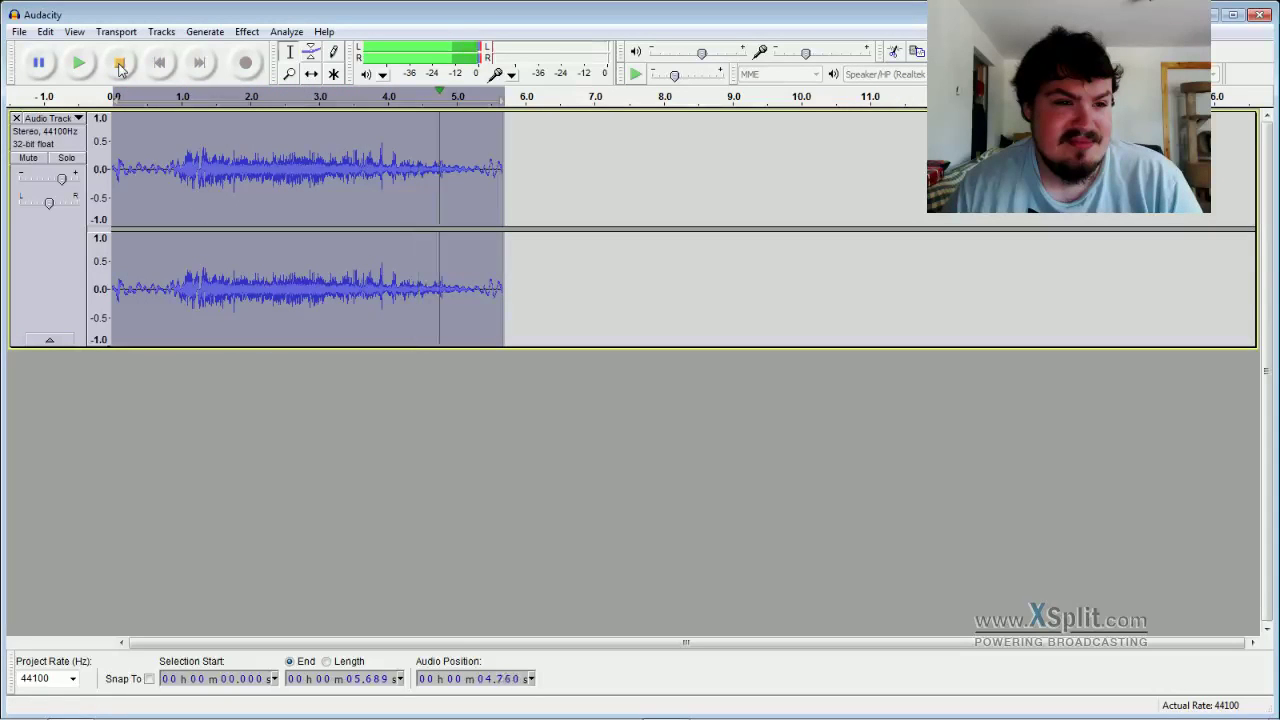
click(119, 64)
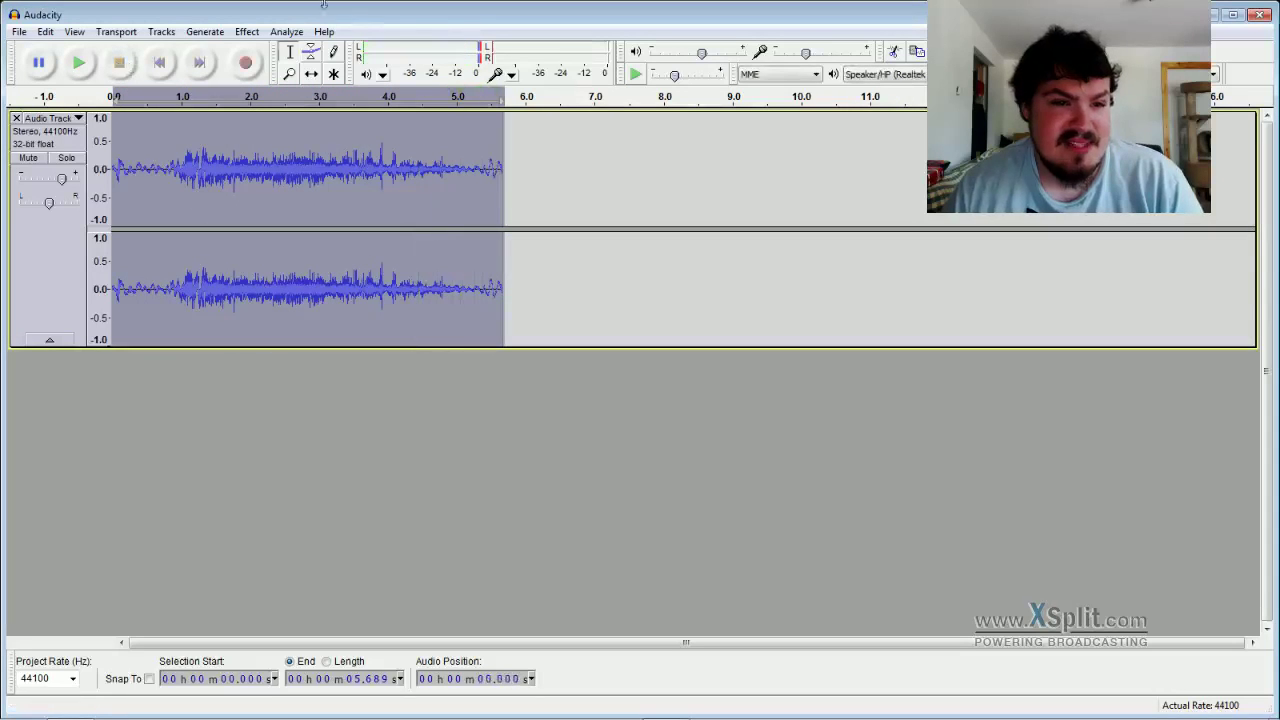
- Slow the selected recording with a Change Speed setting of -10 percent and listen to it
click(247, 31)
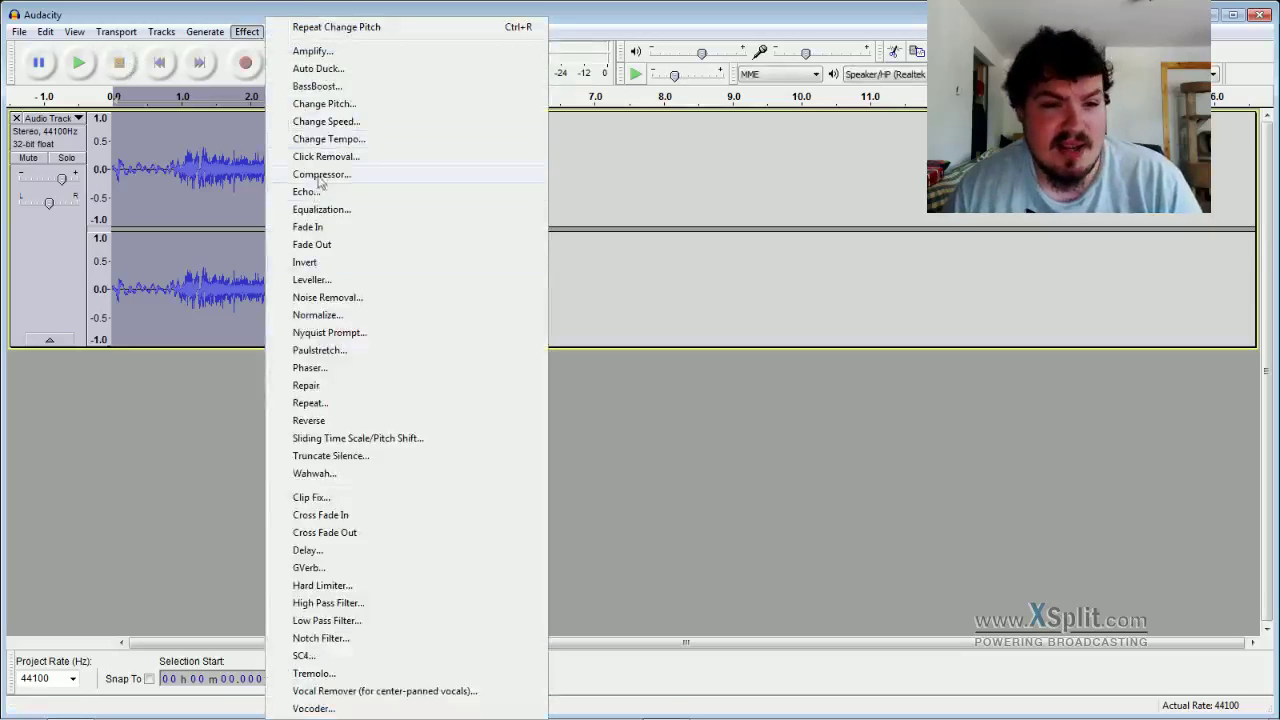
click(331, 129)
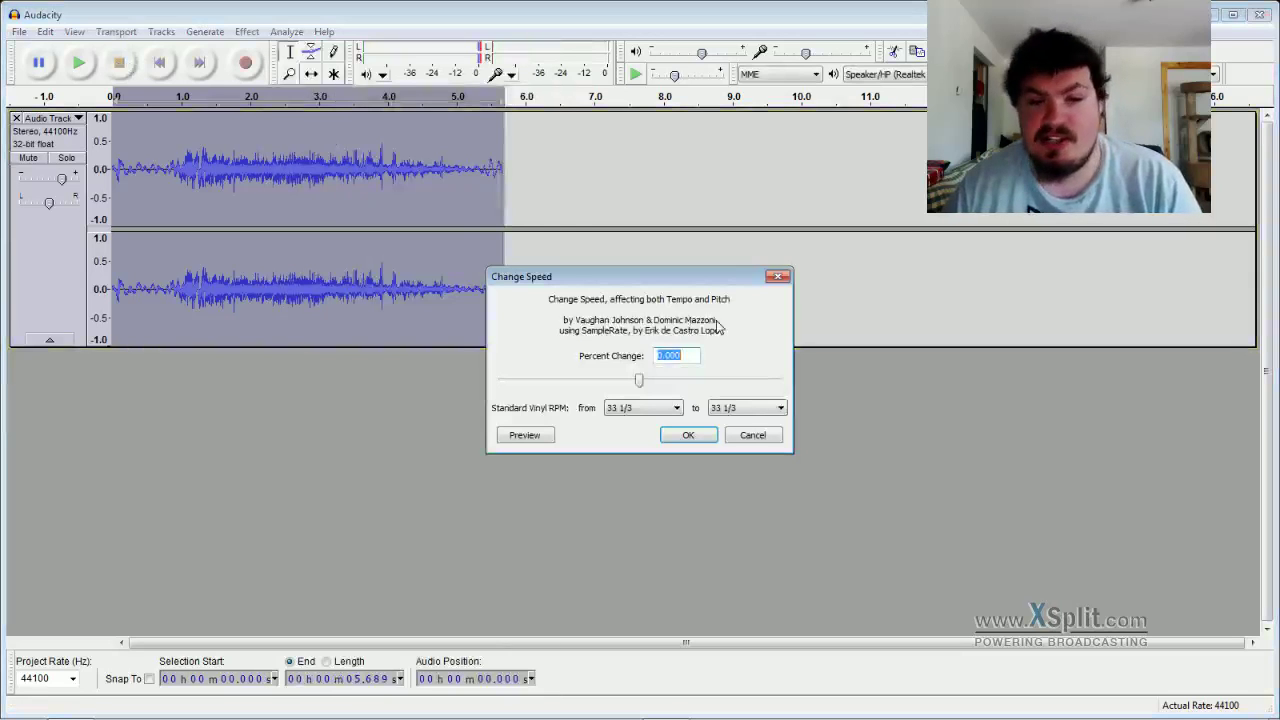
drag(638, 386, 623, 390)
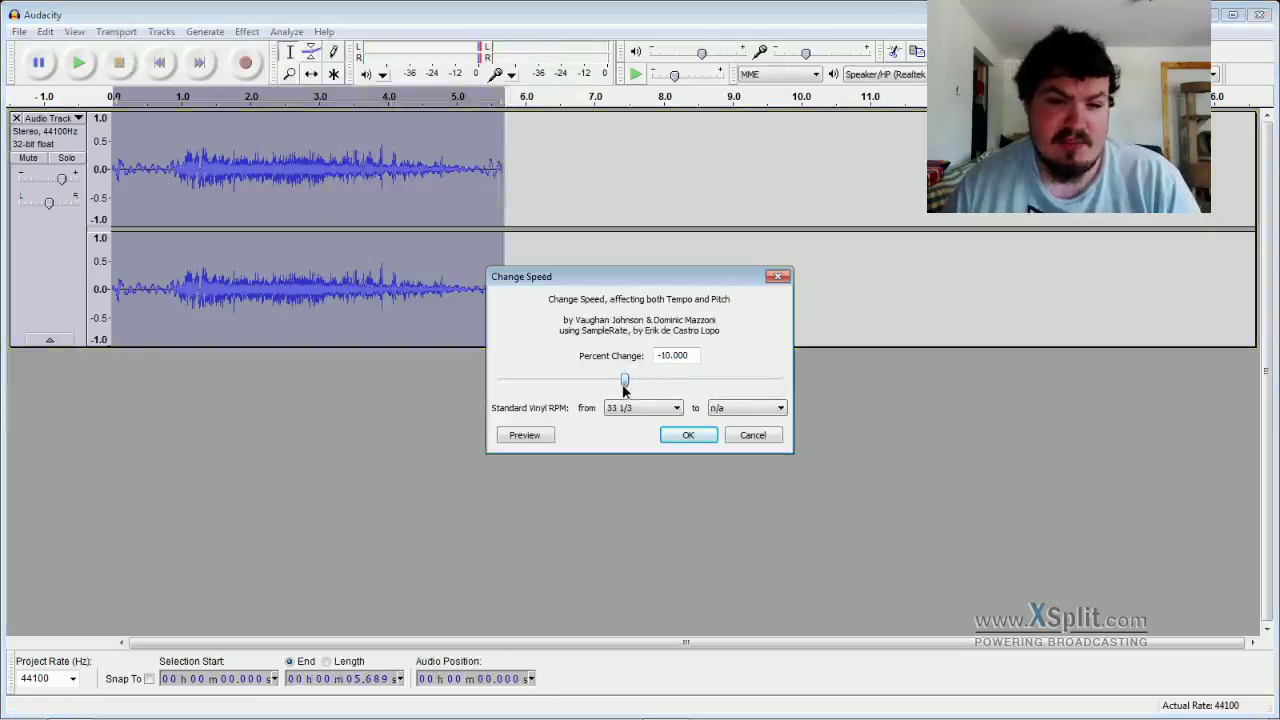
click(689, 436)
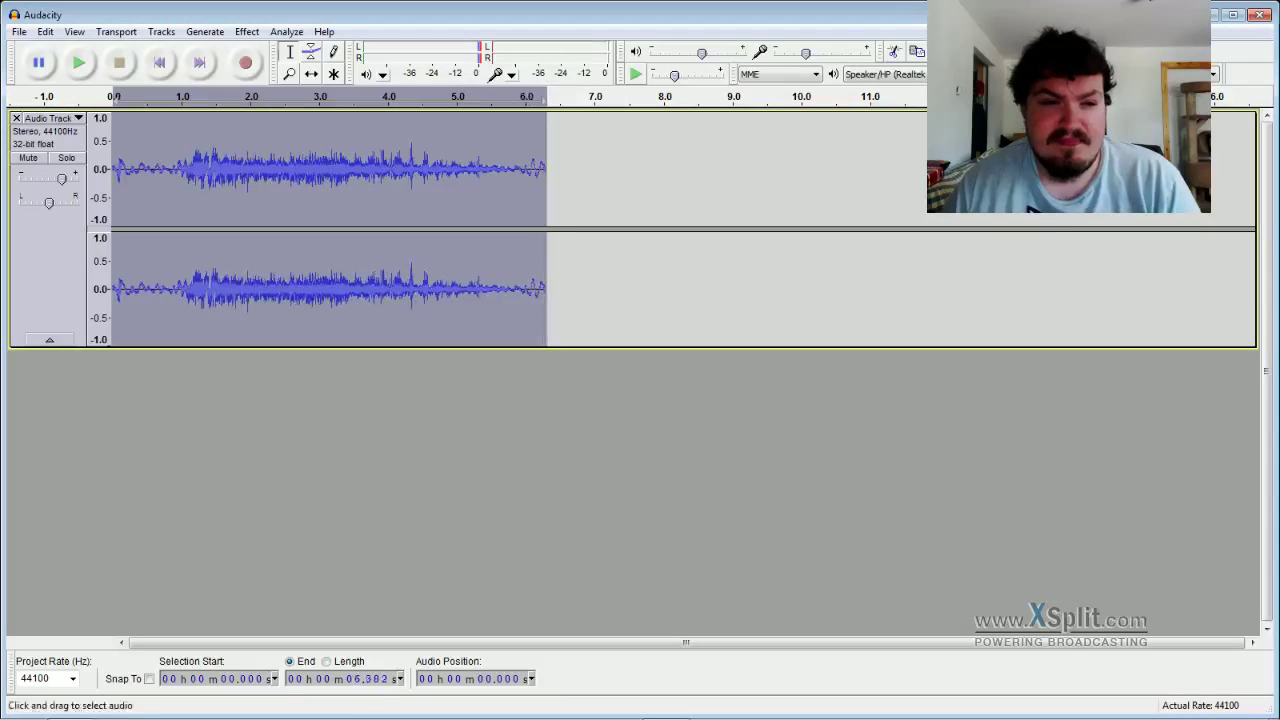
click(78, 63)
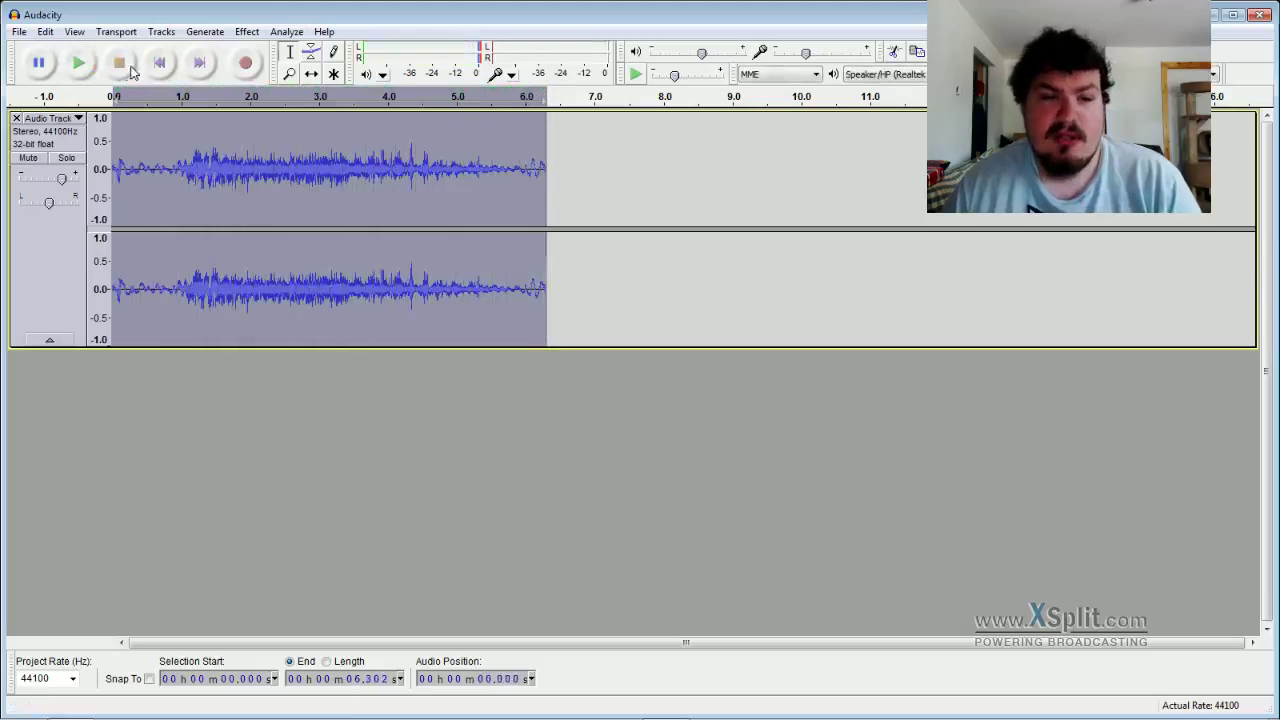
- Add an echo with a 0.3-second delay and a custom decay factor to the recording and play it
click(247, 31)
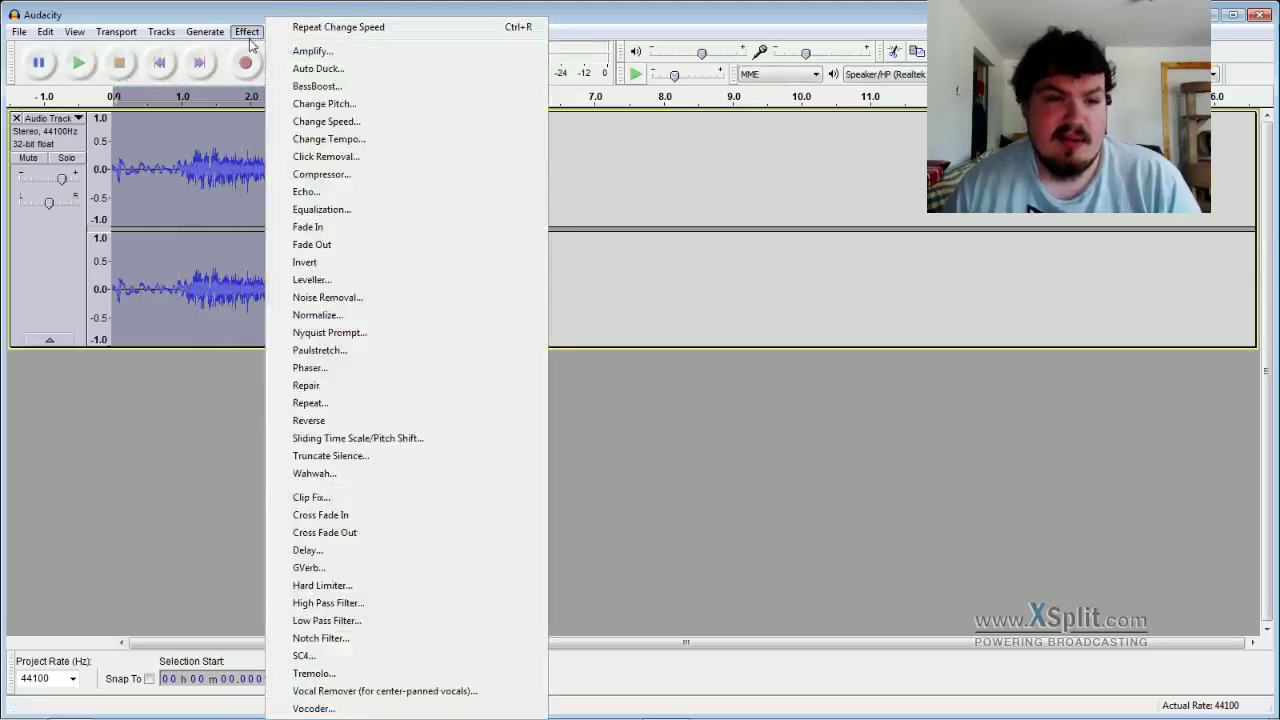
click(331, 192)
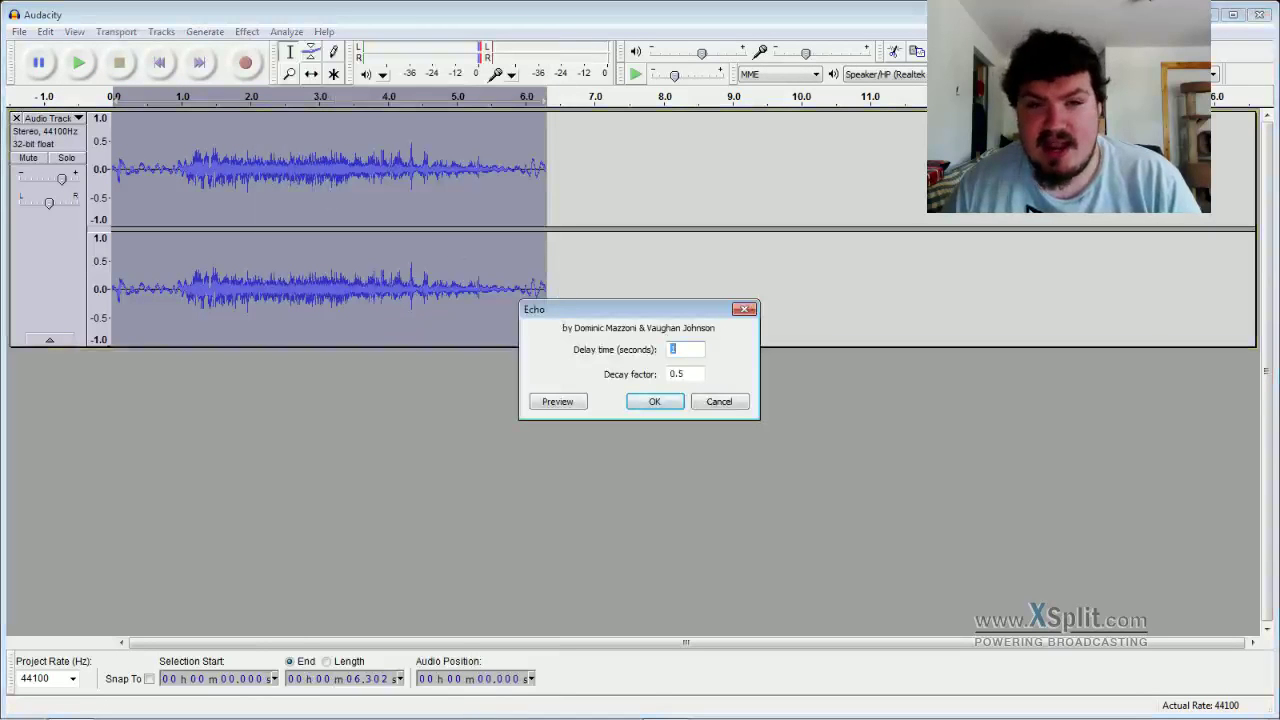
text(.3)
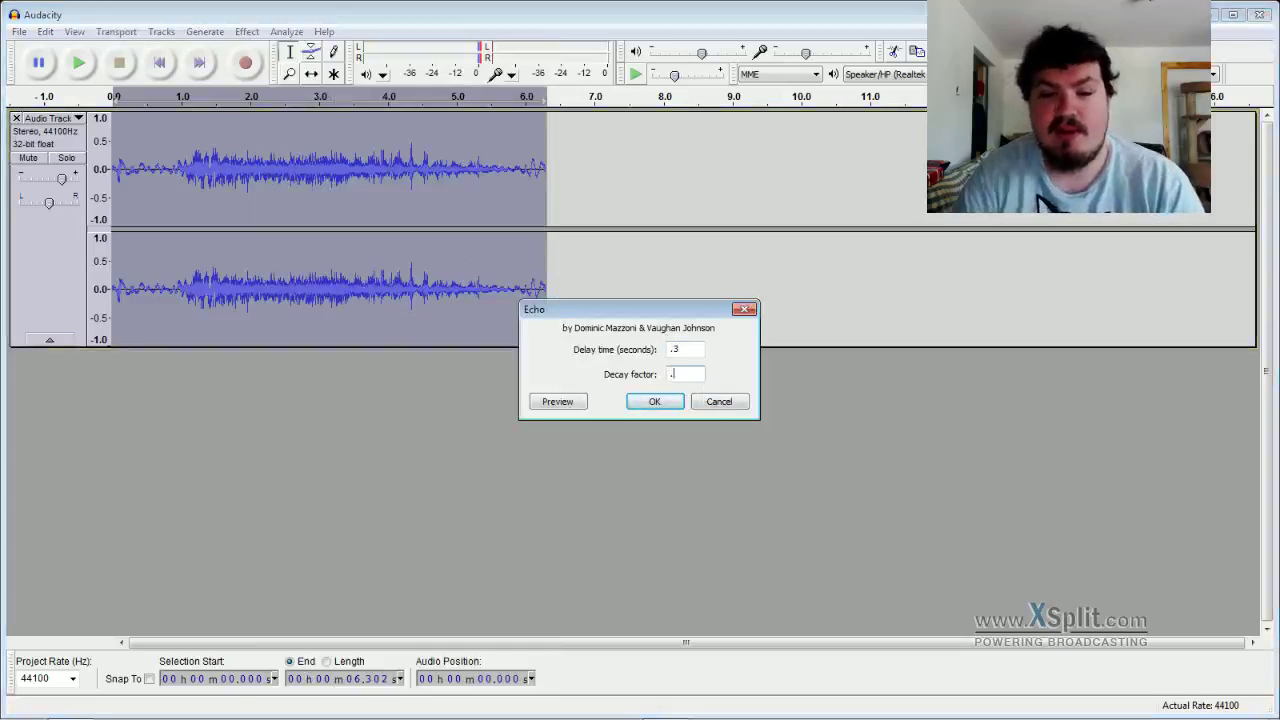
click(679, 403)
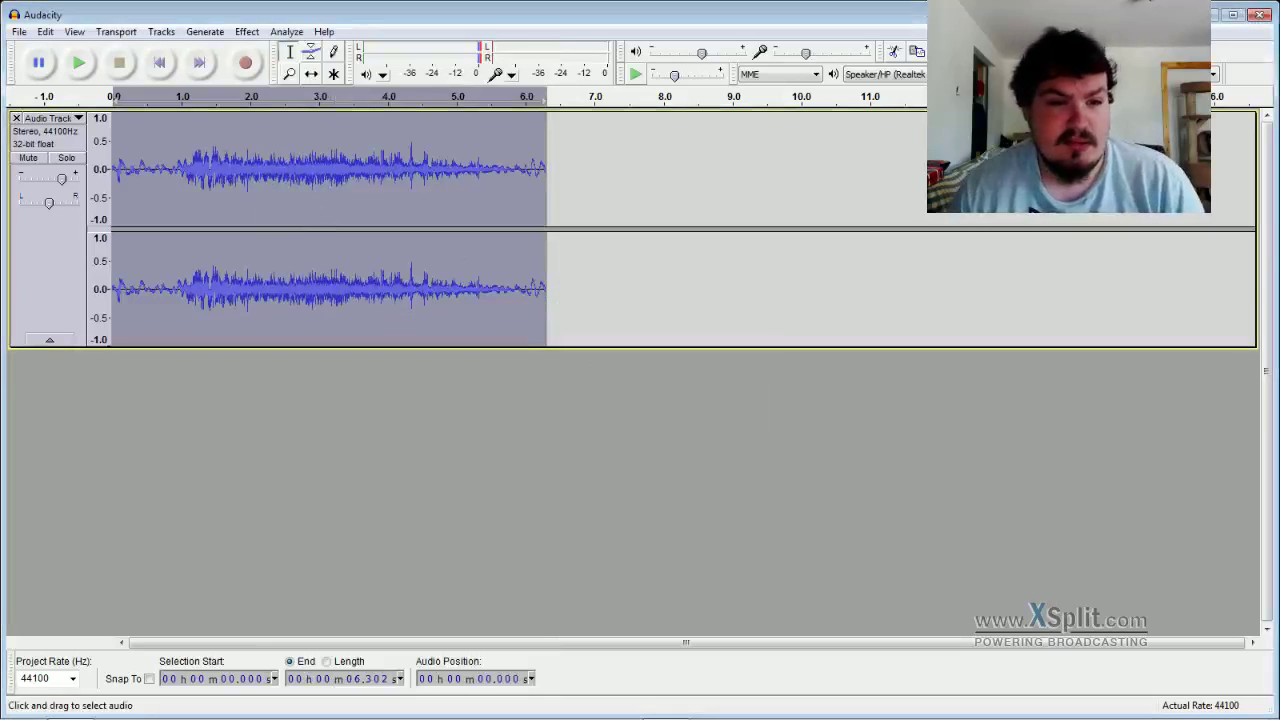
click(80, 64)
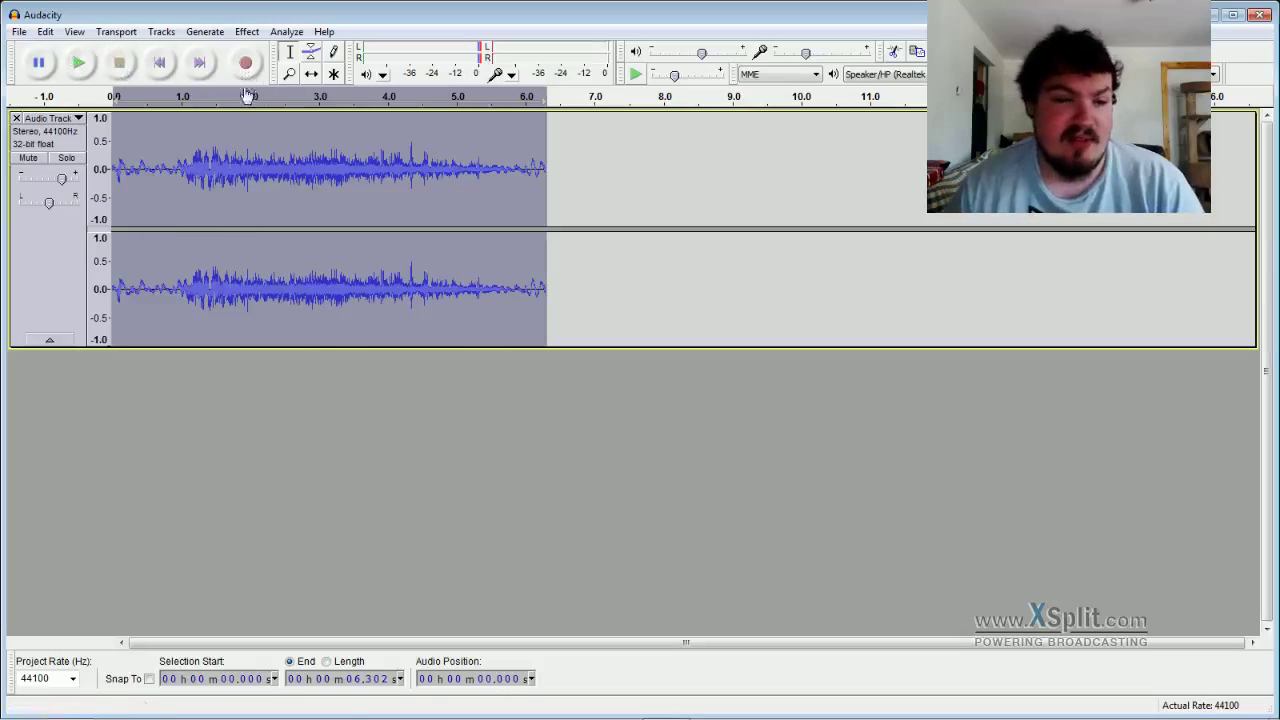
- Mute the first track and record a second take about 7 seconds long on a new track
click(29, 158)
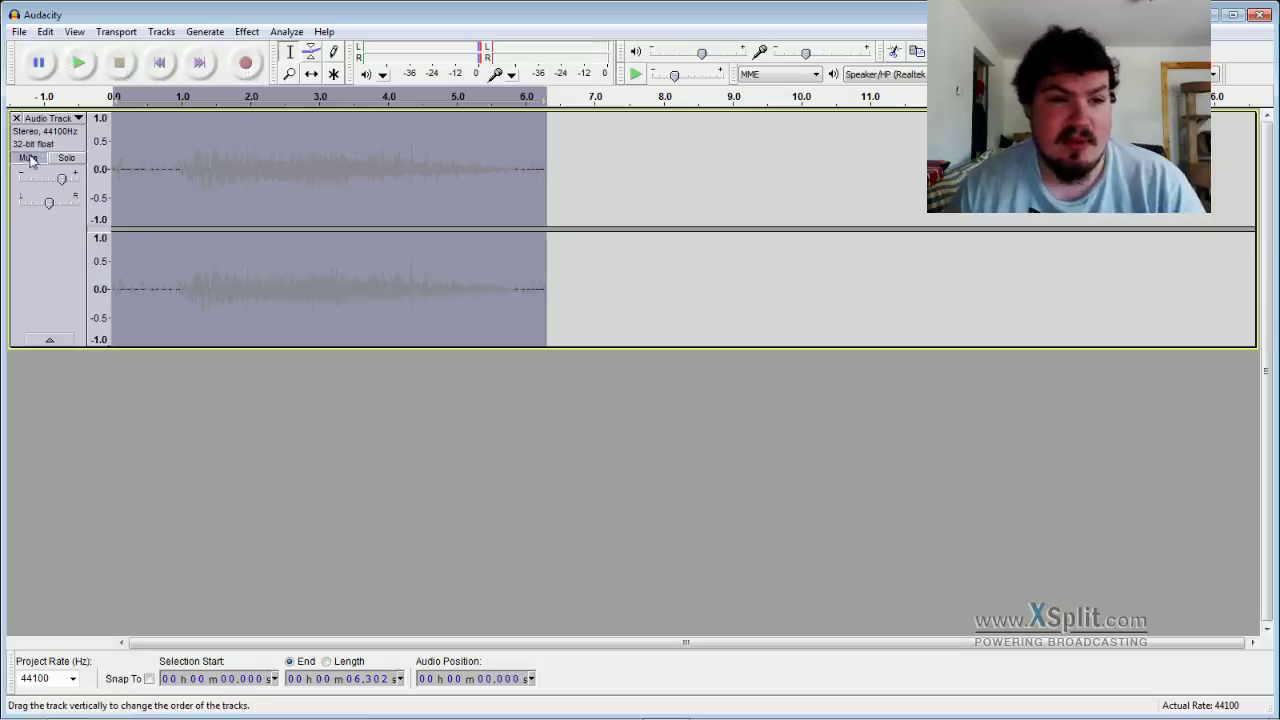
click(247, 64)
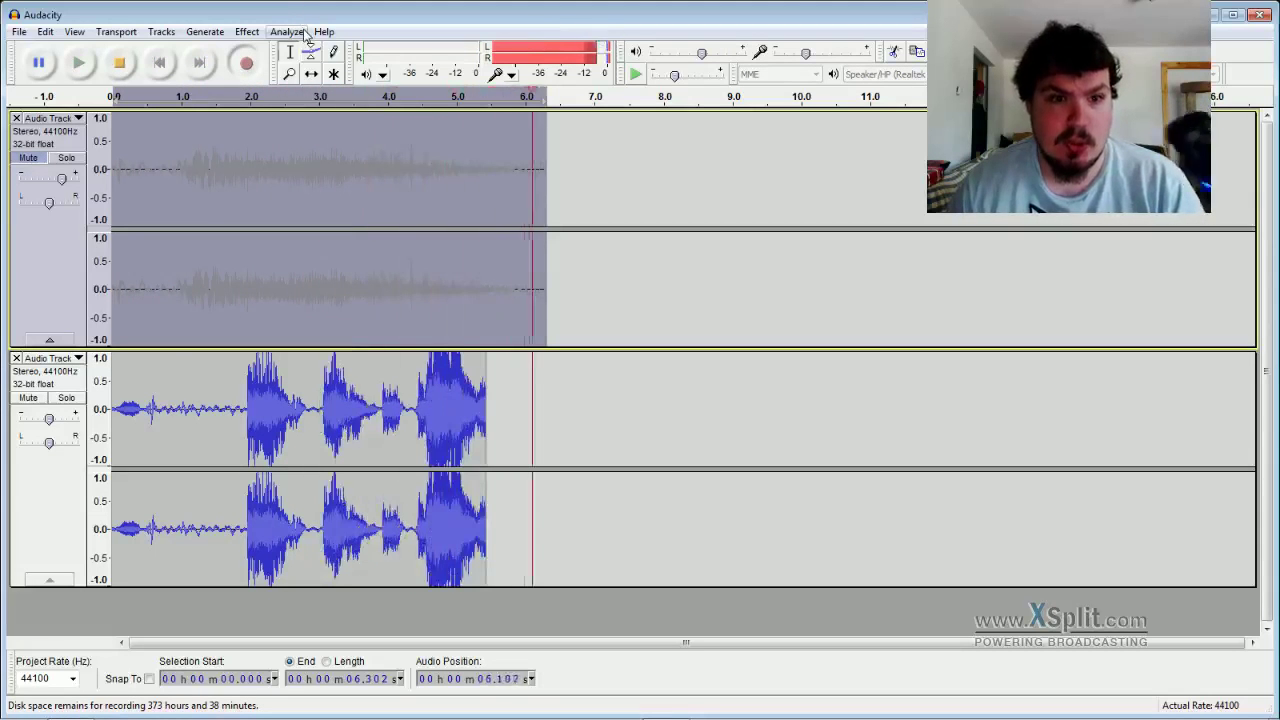
key(space)
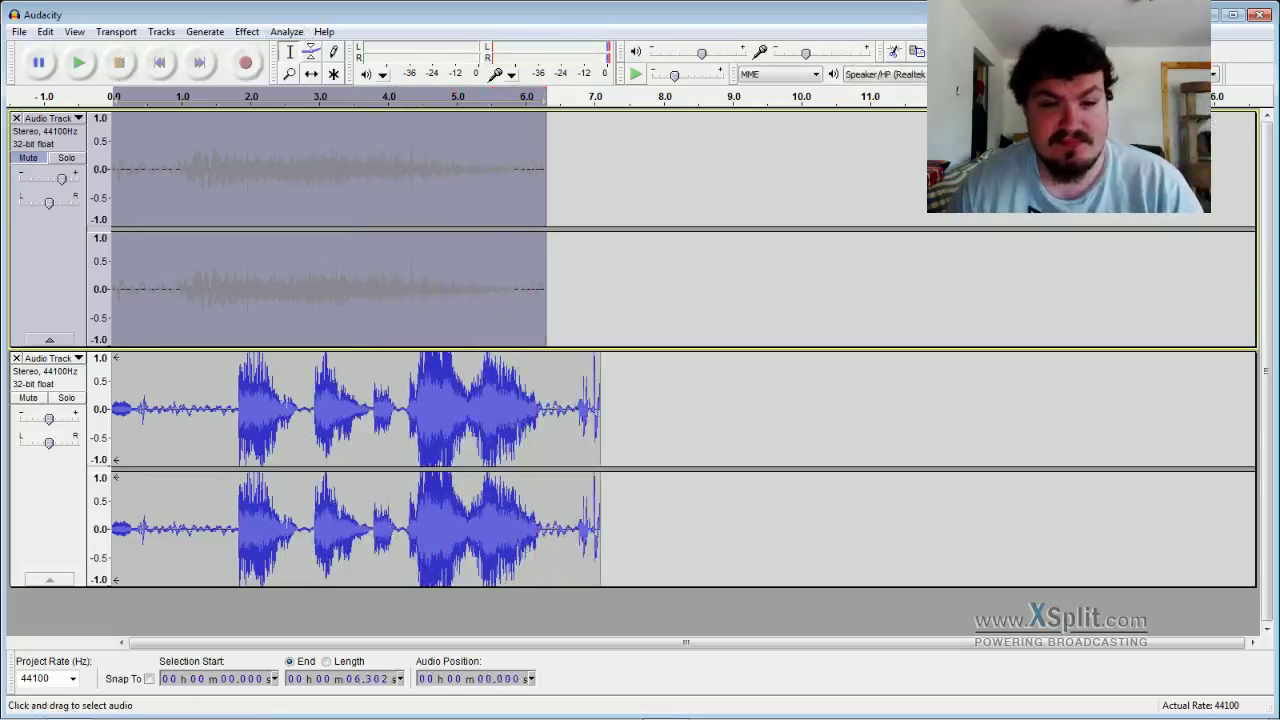
- Select the entire second recording and apply Change Pitch with the settings already in the dialog
click(601, 386)
drag(606, 383, 109, 437)
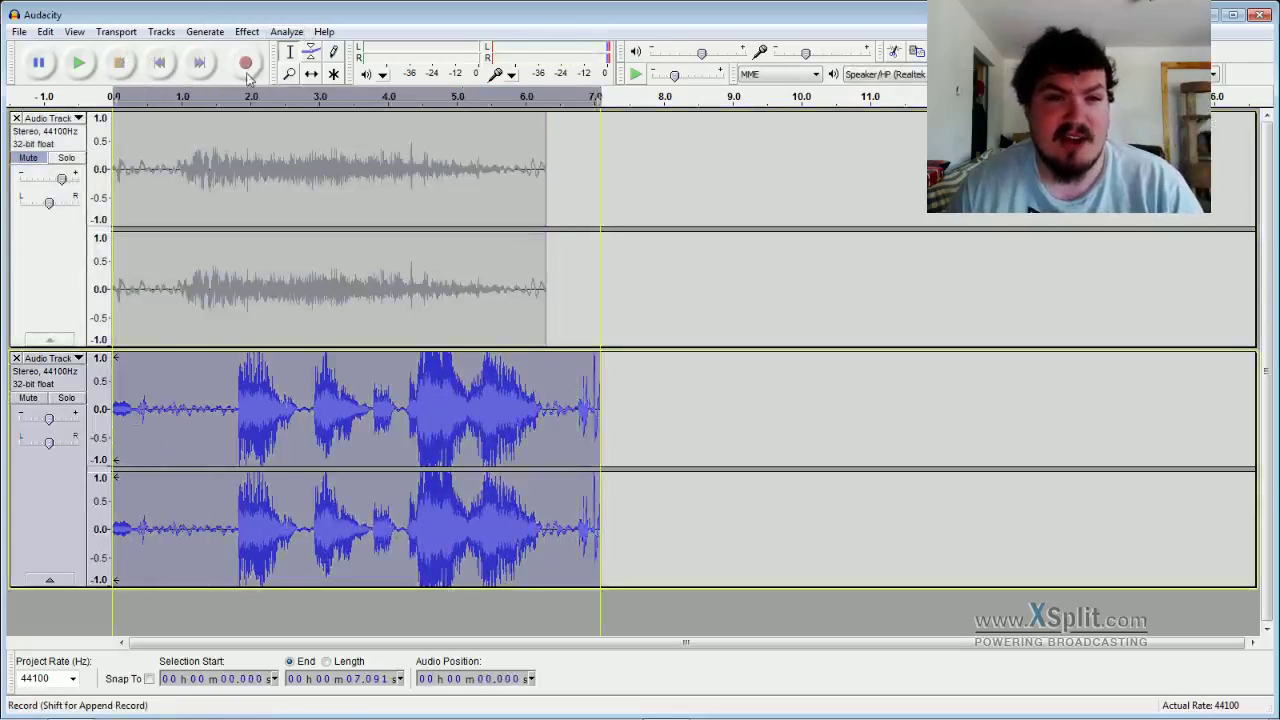
click(248, 32)
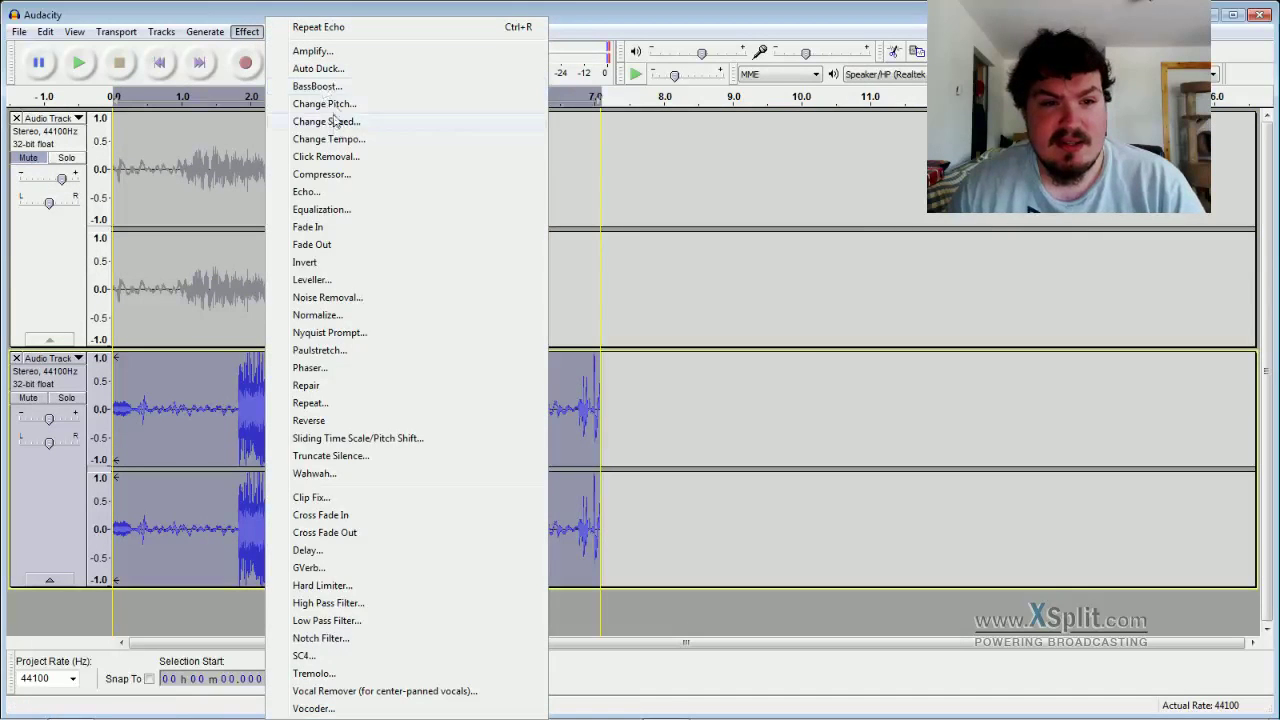
click(330, 105)
click(694, 472)
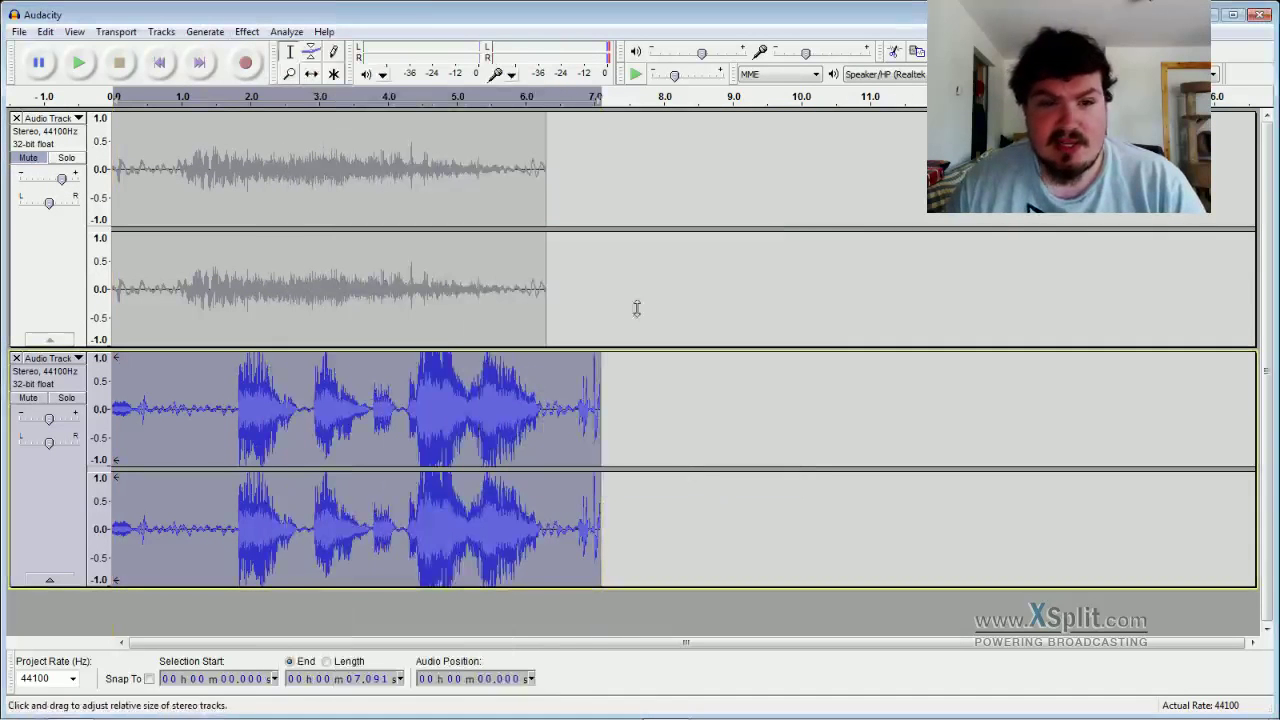
click(247, 32)
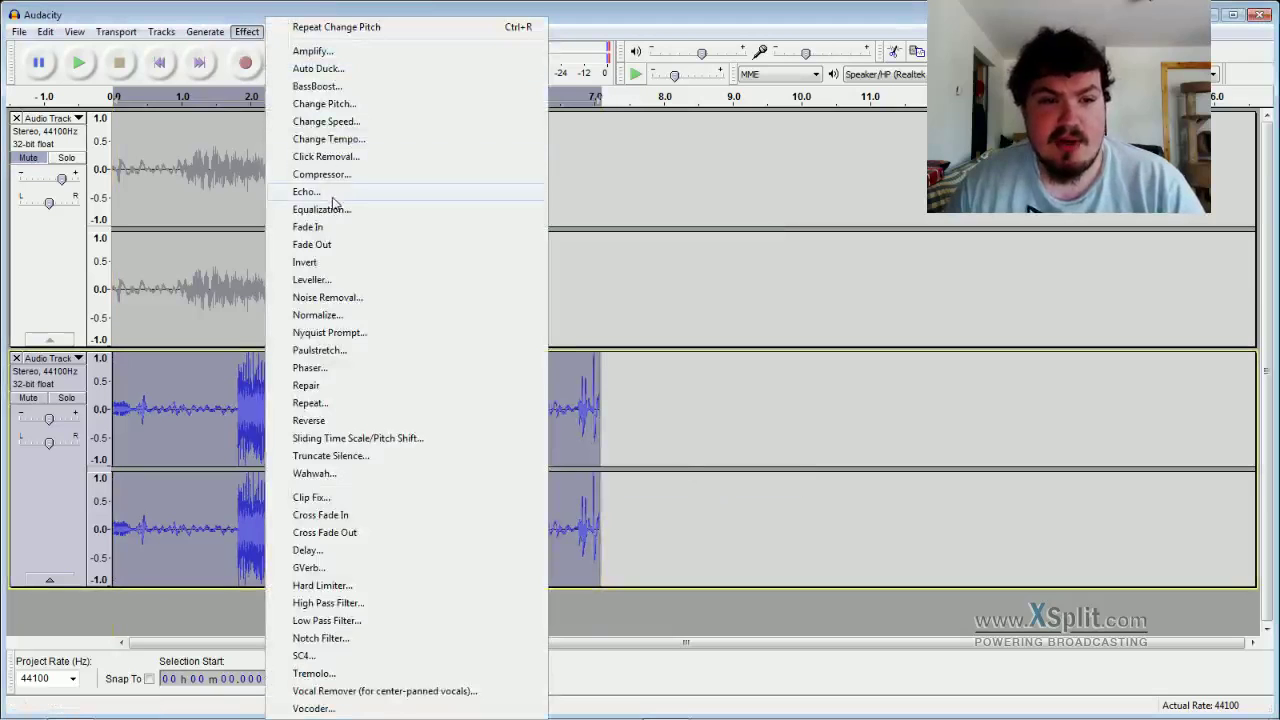
click(326, 122)
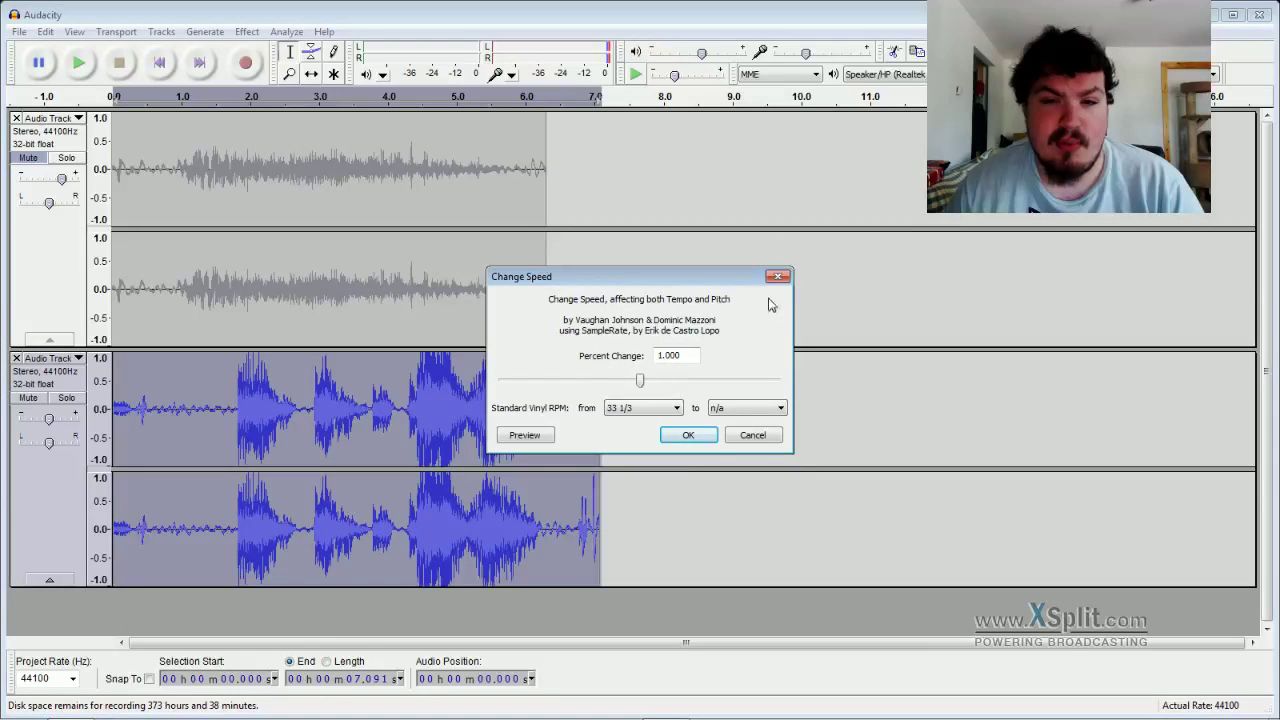
click(778, 276)
- Play back the second recording to check its changed pitch
click(78, 63)
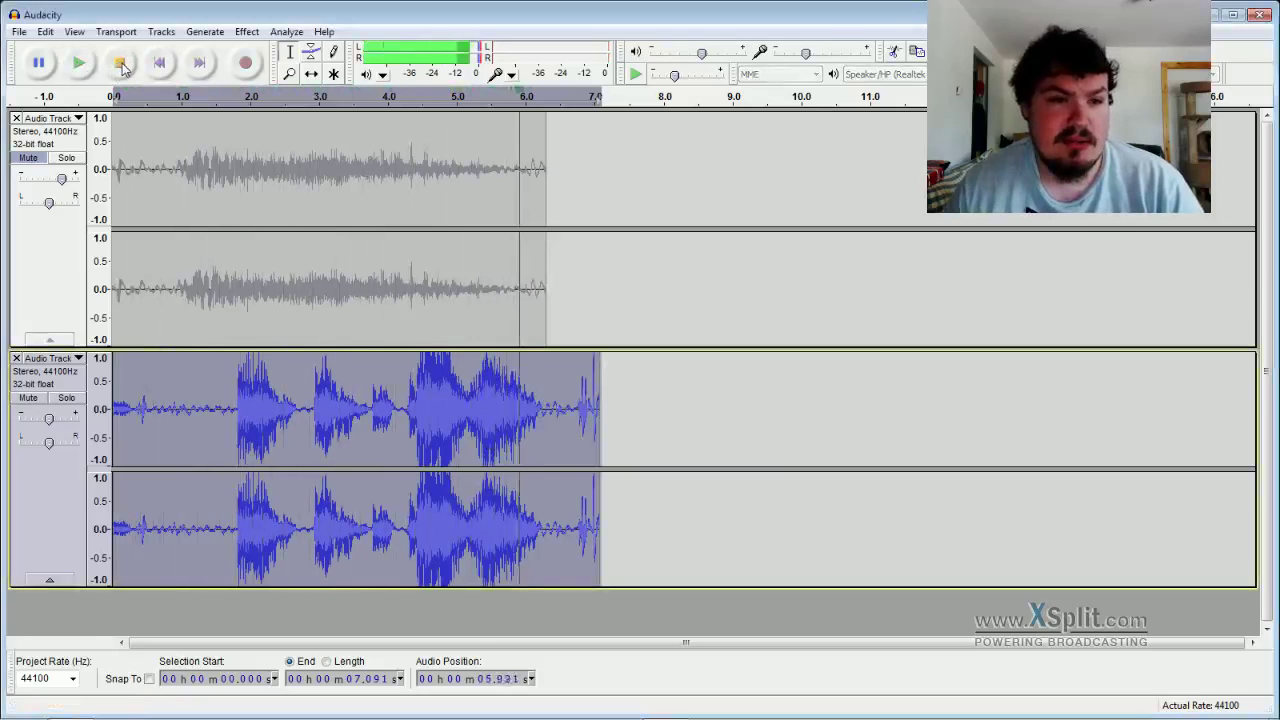
click(121, 64)
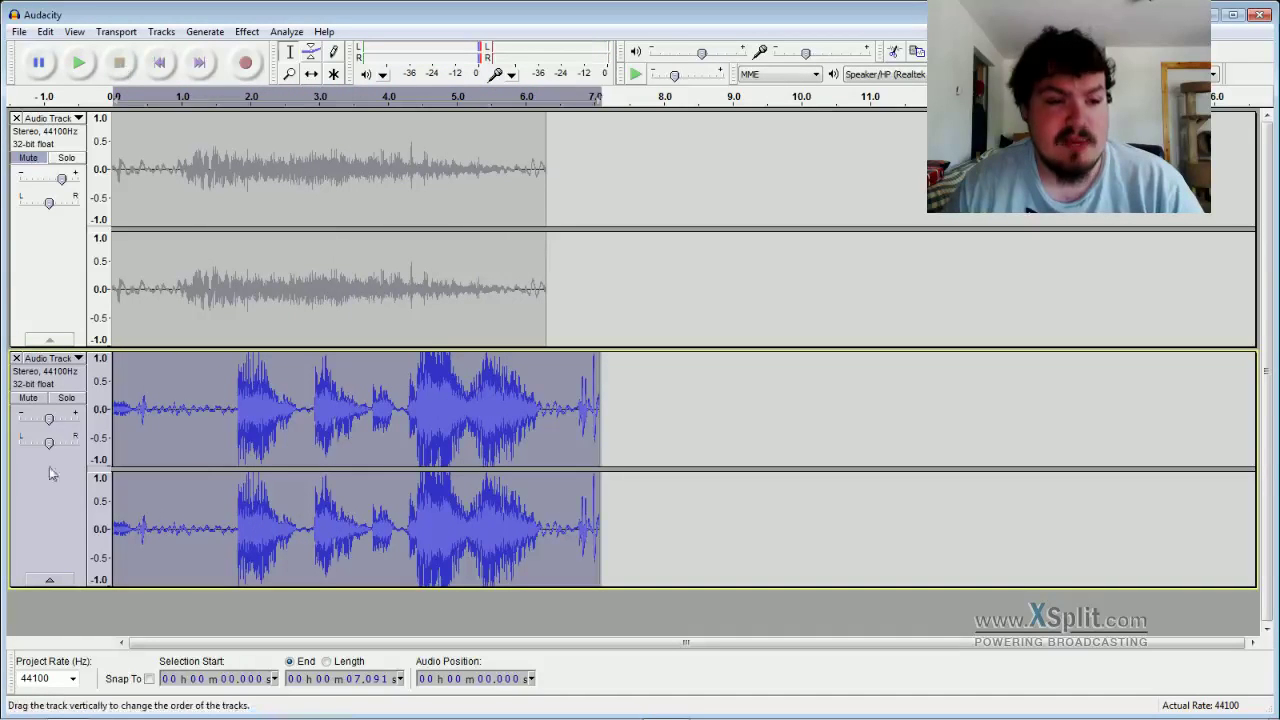
- Raise the second track's gain slightly and apply Echo with a 0.3-second delay and a 0.3 decay factor to its recording
drag(50, 420, 59, 420)
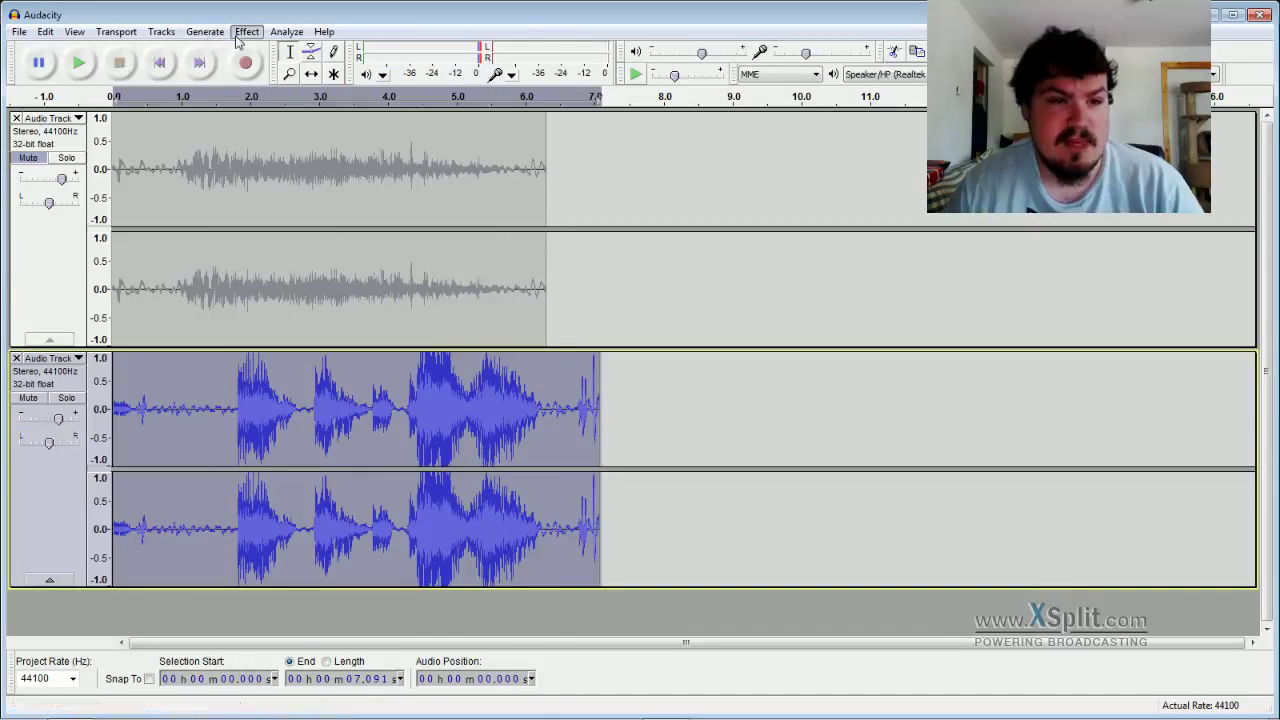
click(246, 32)
click(326, 206)
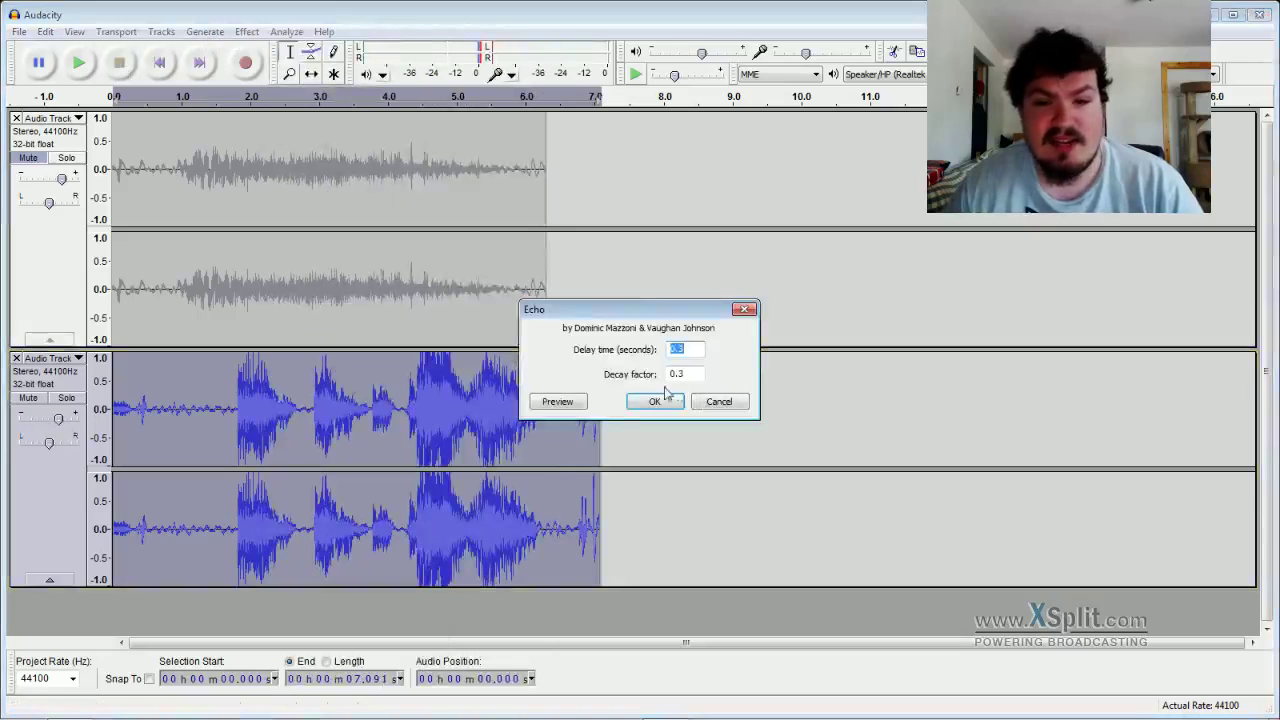
click(654, 401)
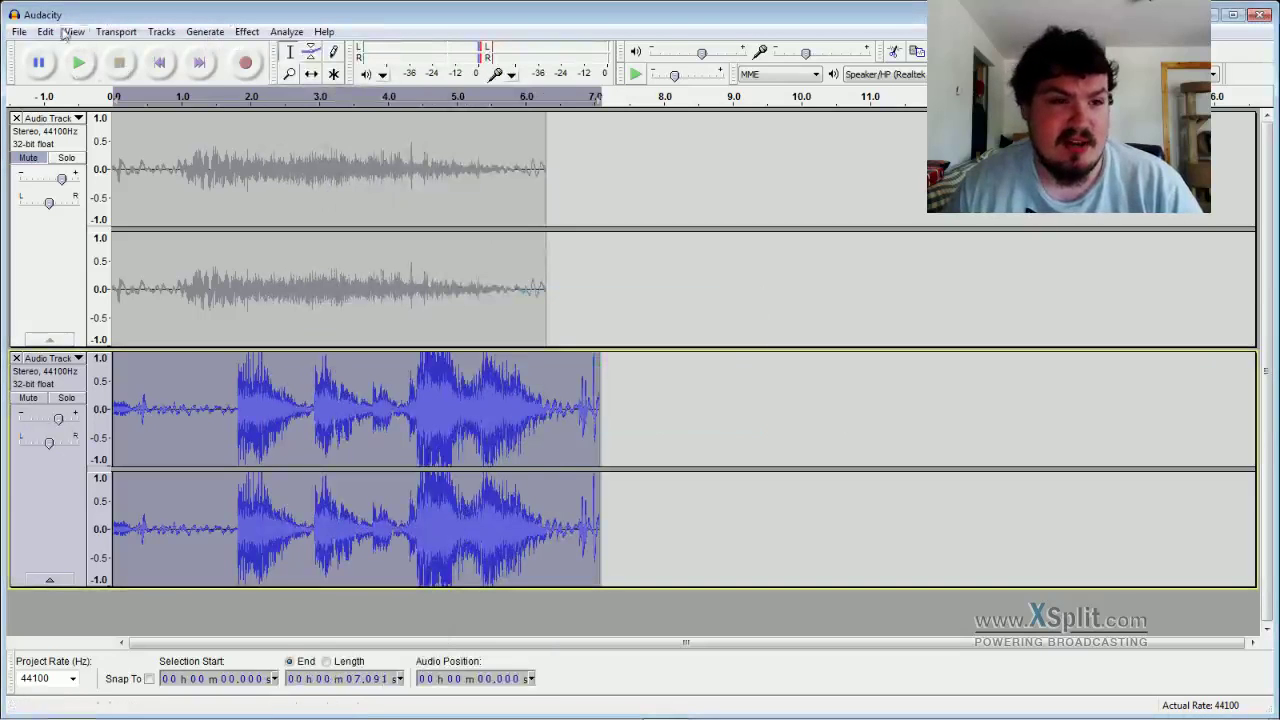
- Play back the echoed recording twice, raising its track gain and then lowering it to slightly above the middle
click(79, 65)
drag(59, 419, 69, 419)
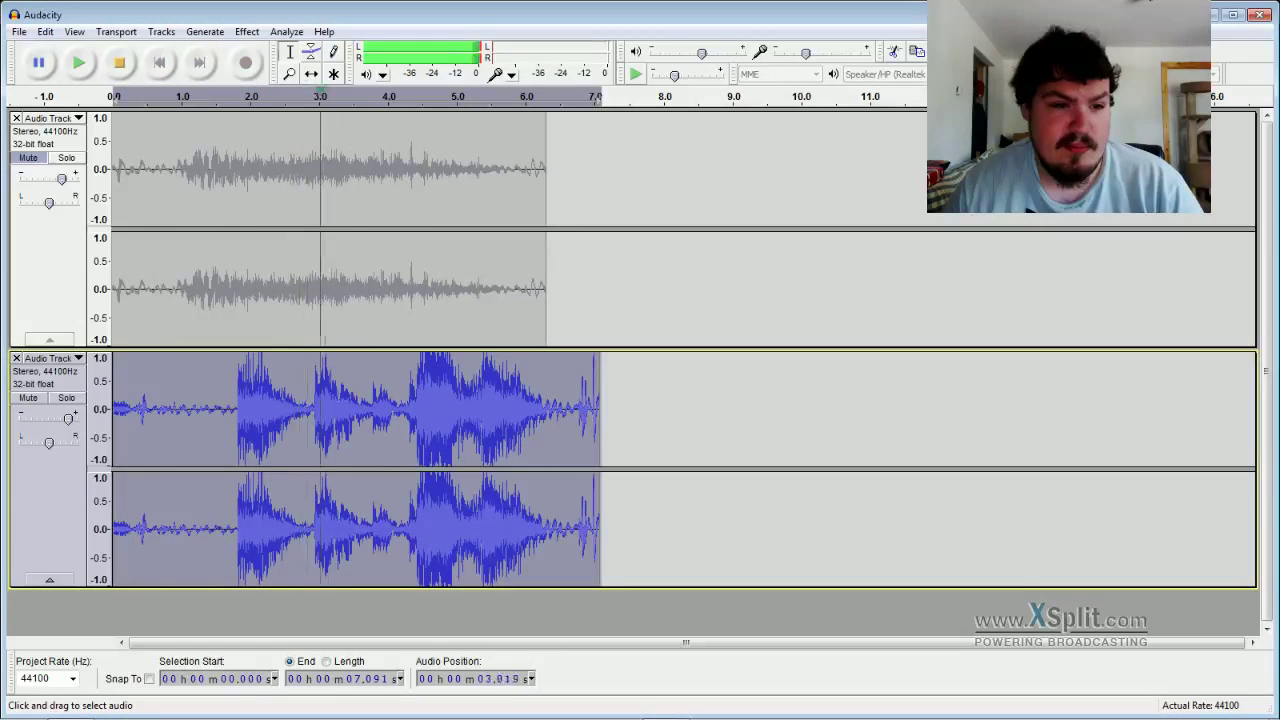
drag(68, 419, 55, 420)
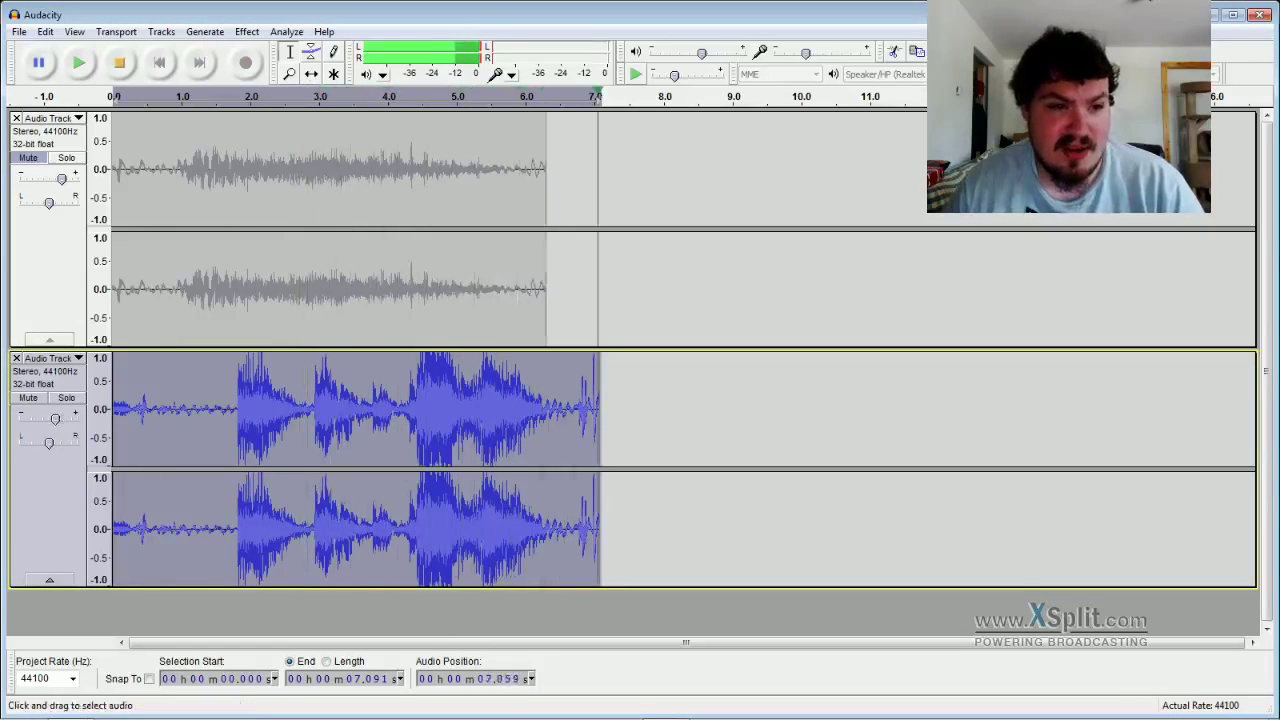
click(121, 64)
click(78, 63)
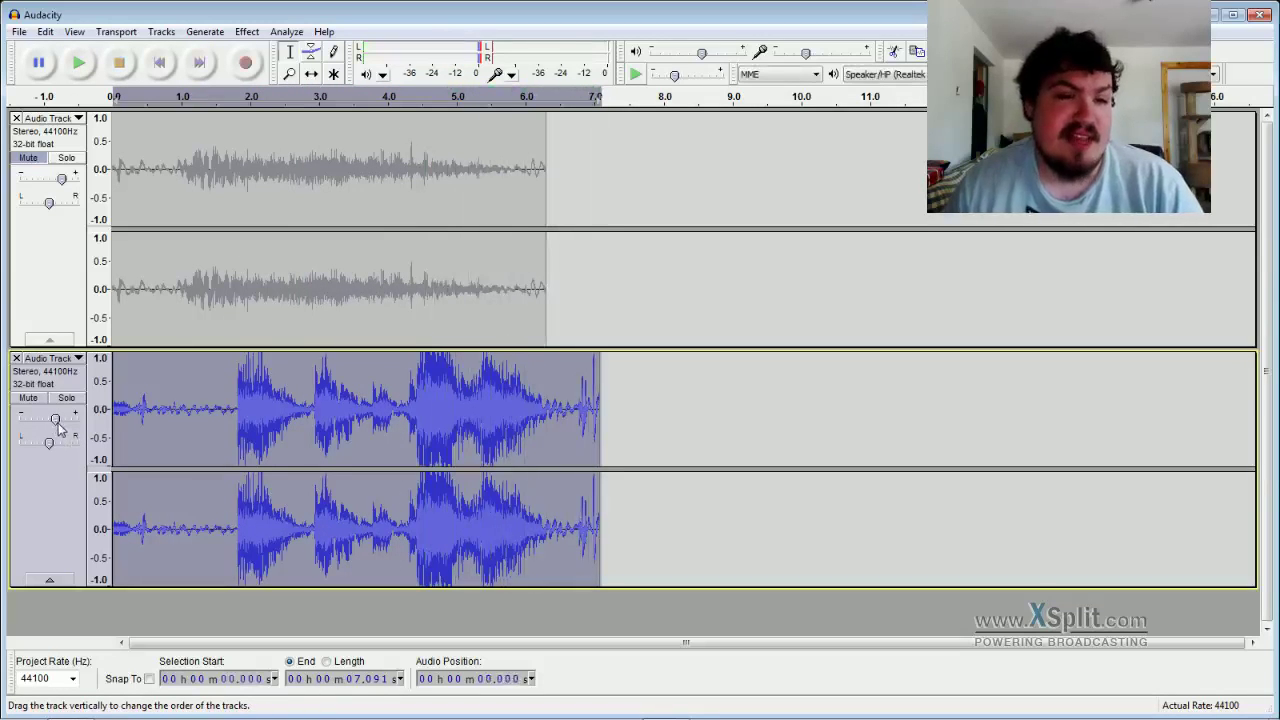
- Clear the selection and remove both audio tracks from the project
click(247, 32)
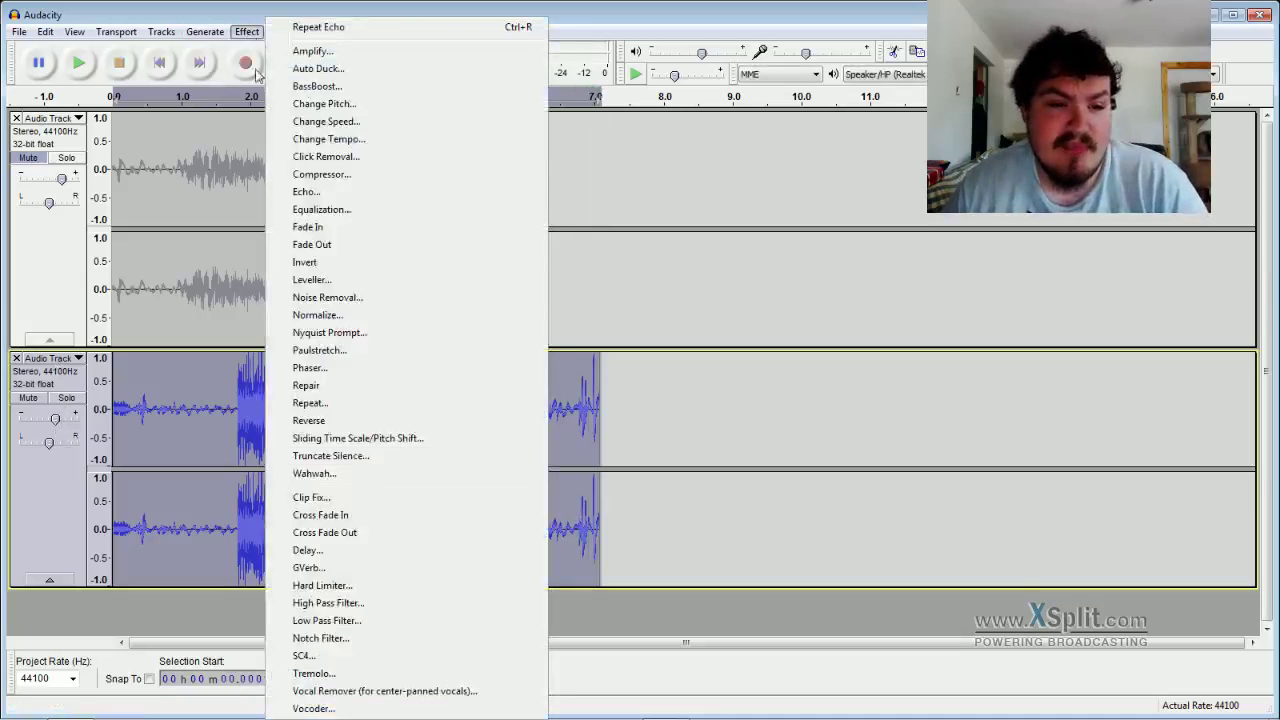
drag(738, 410, 743, 410)
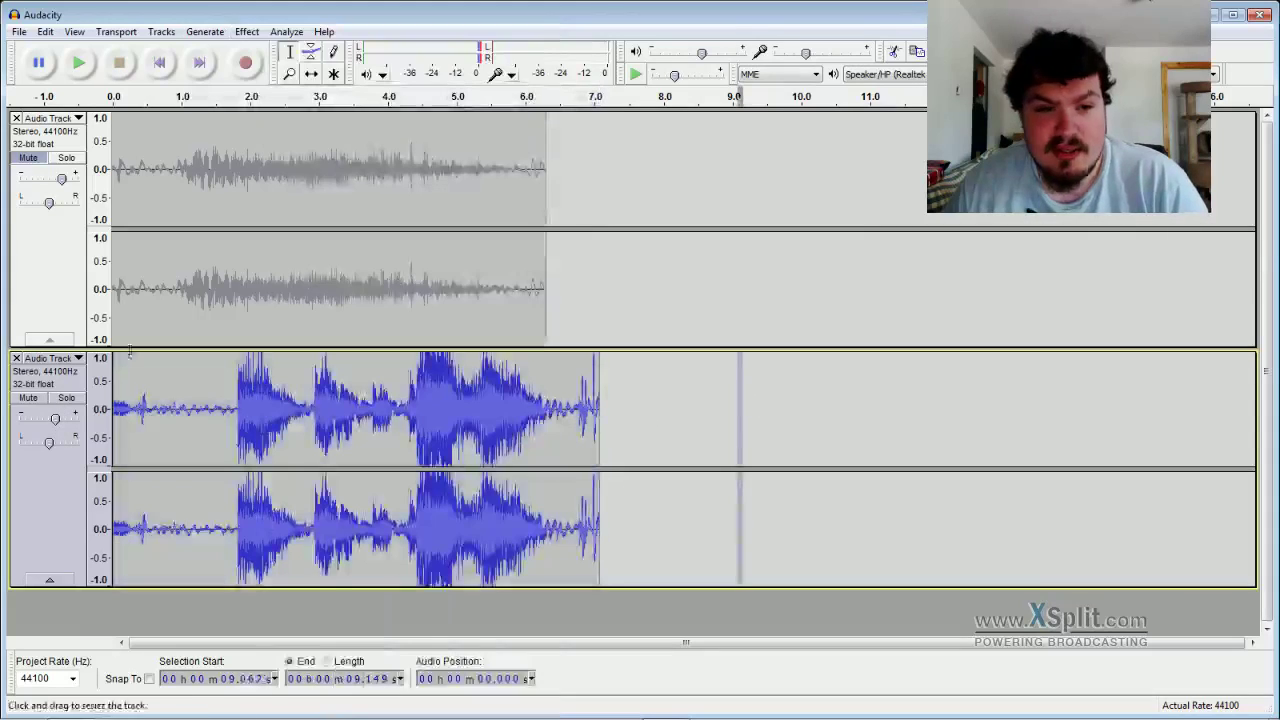
click(16, 118)
click(16, 118)
click(246, 62)
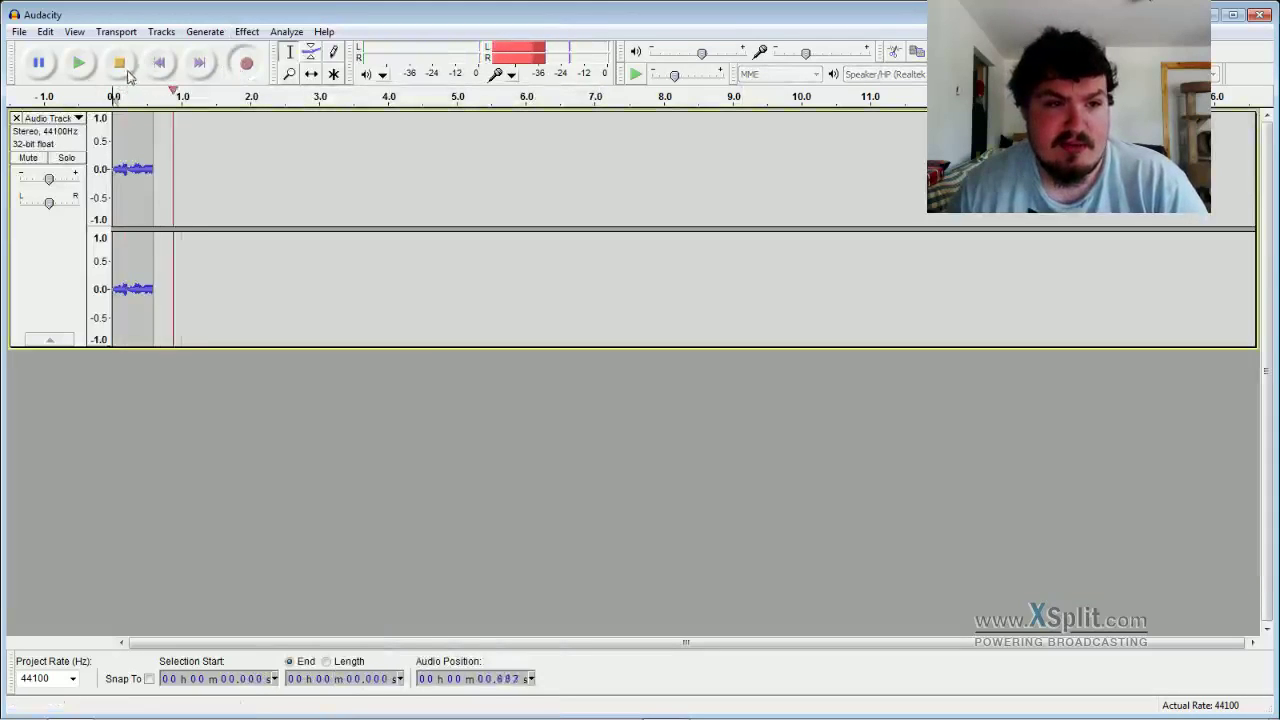
click(119, 63)
click(66, 222)
key(Delete)
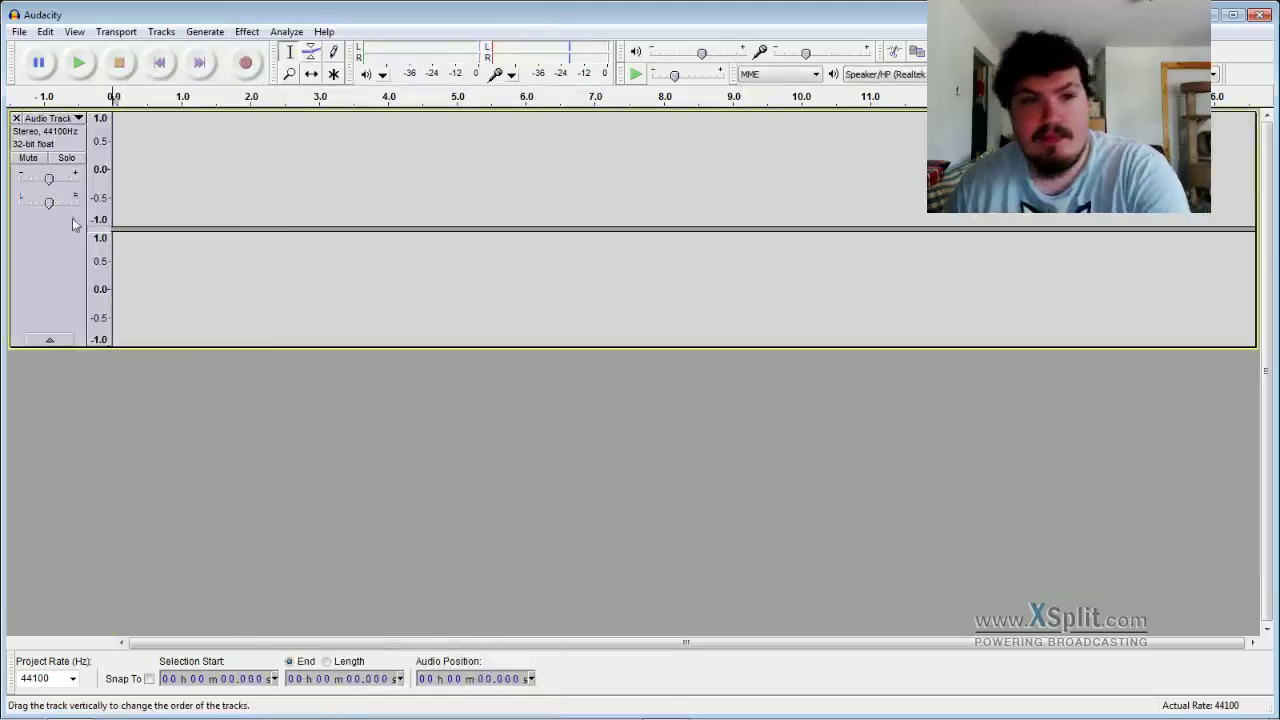
click(247, 31)
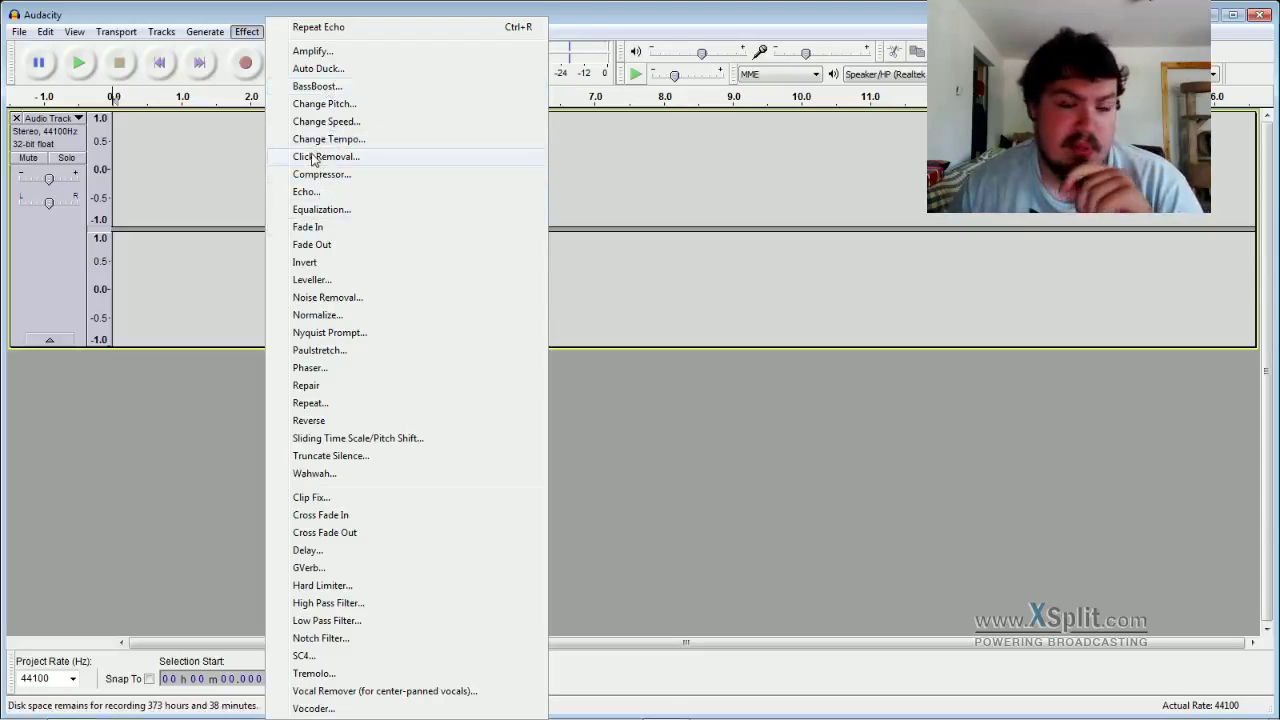
click(160, 134)
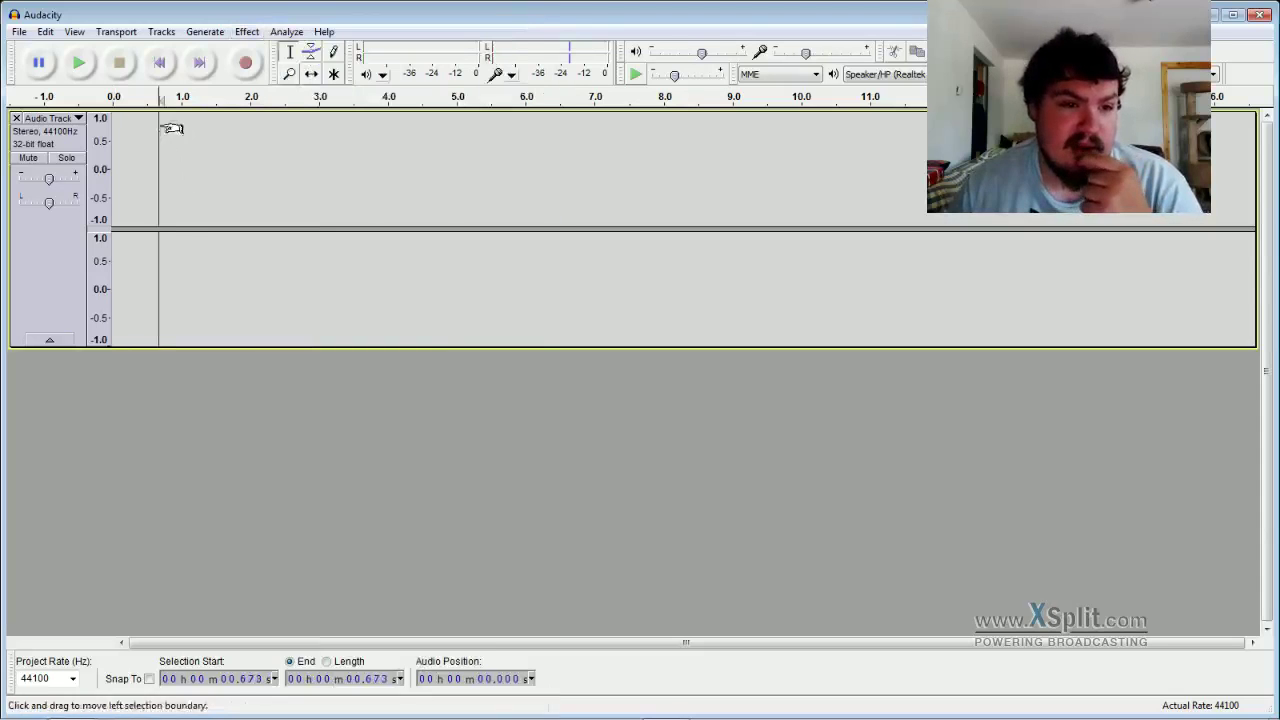
key(Home)
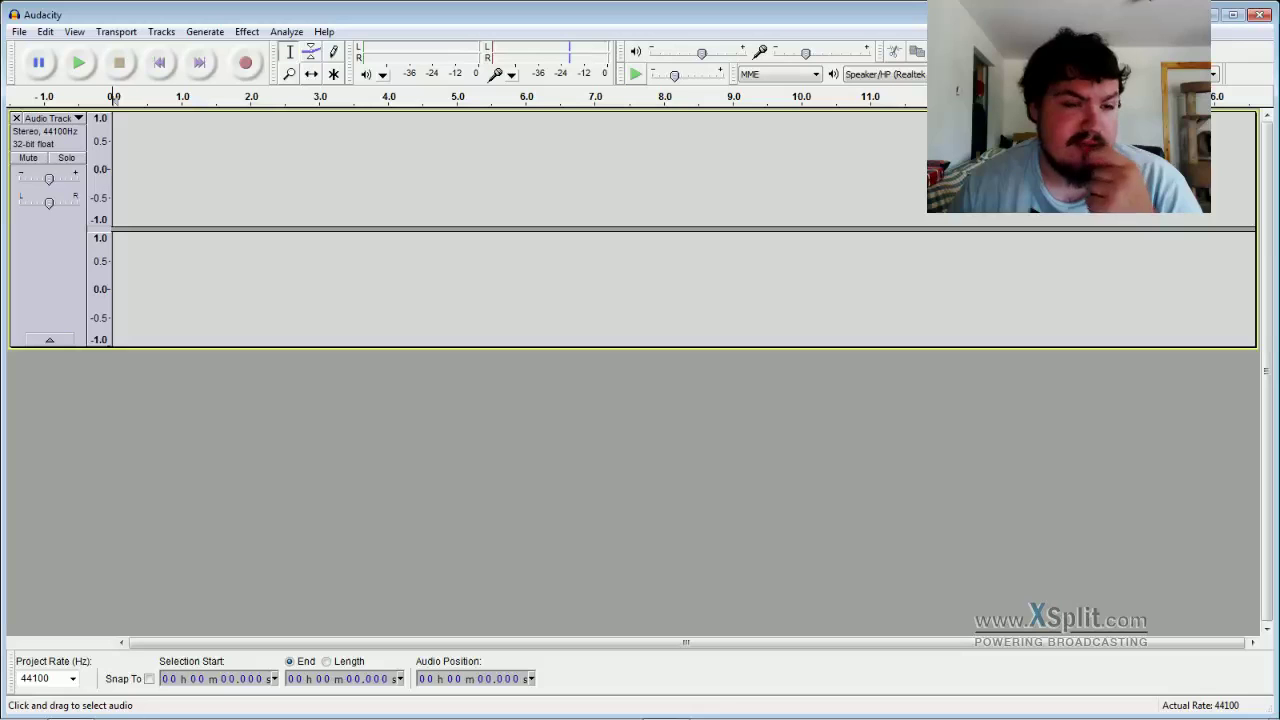
click(16, 118)
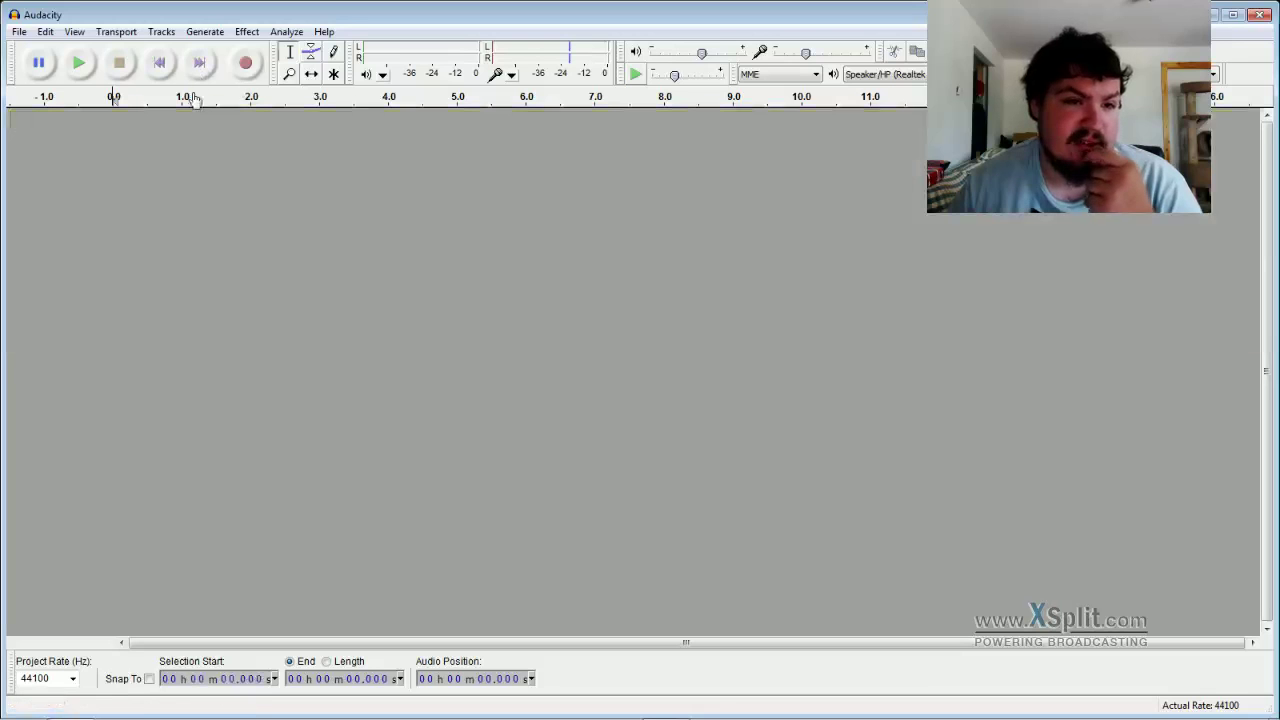
- Record a new clip about 3.2 seconds long and select all of it
click(245, 64)
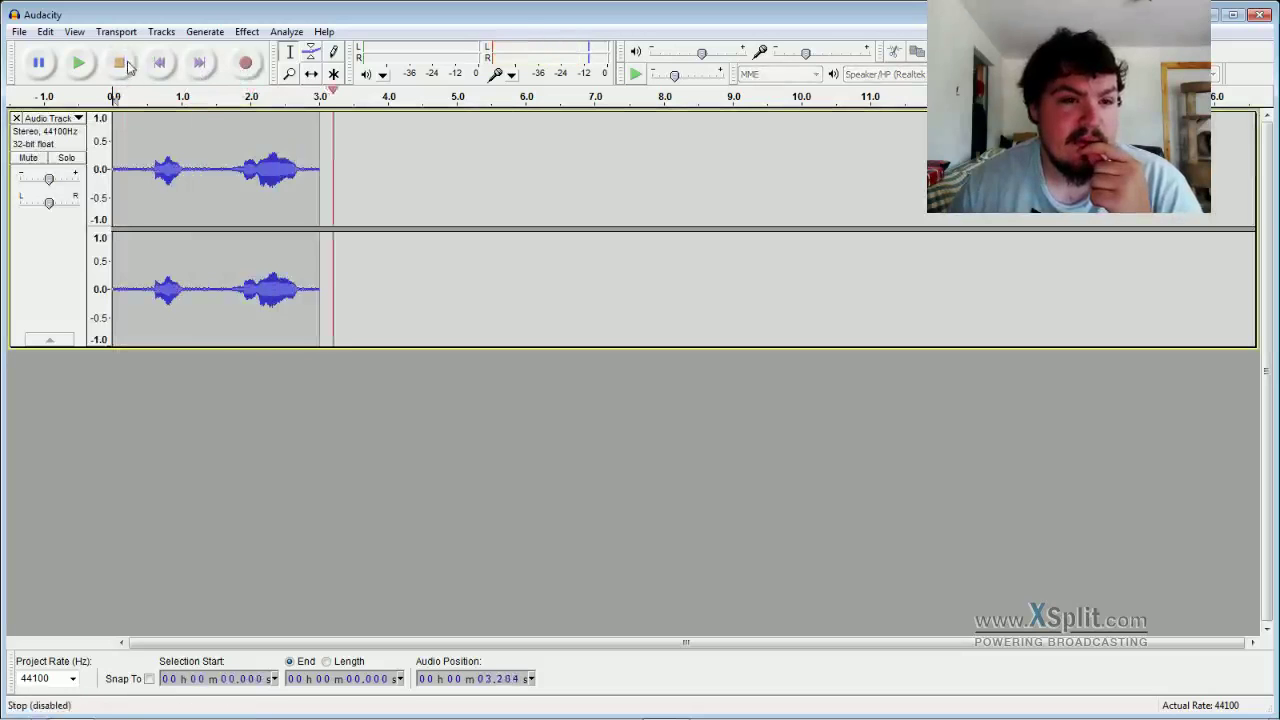
click(119, 63)
click(337, 157)
double_click(274, 163)
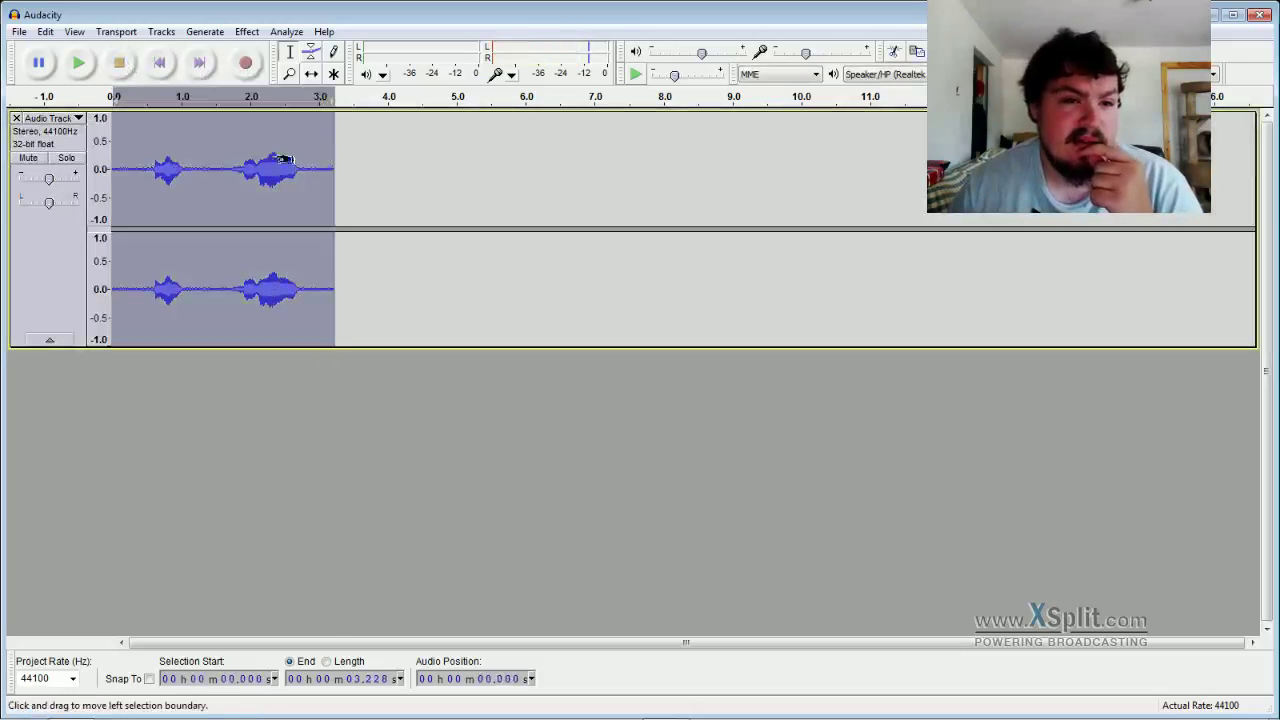
- Raise the pitch of the selected clip by about 25 percent with Change Pitch
click(245, 32)
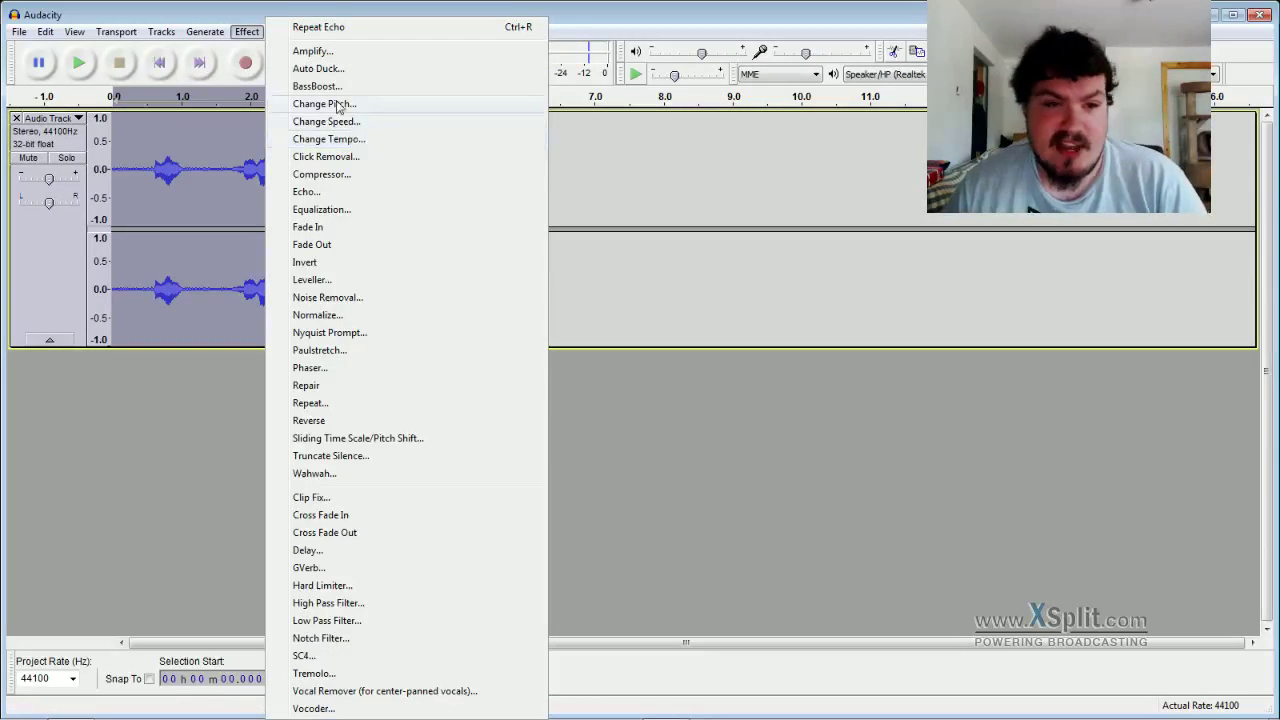
click(371, 106)
drag(610, 442, 673, 442)
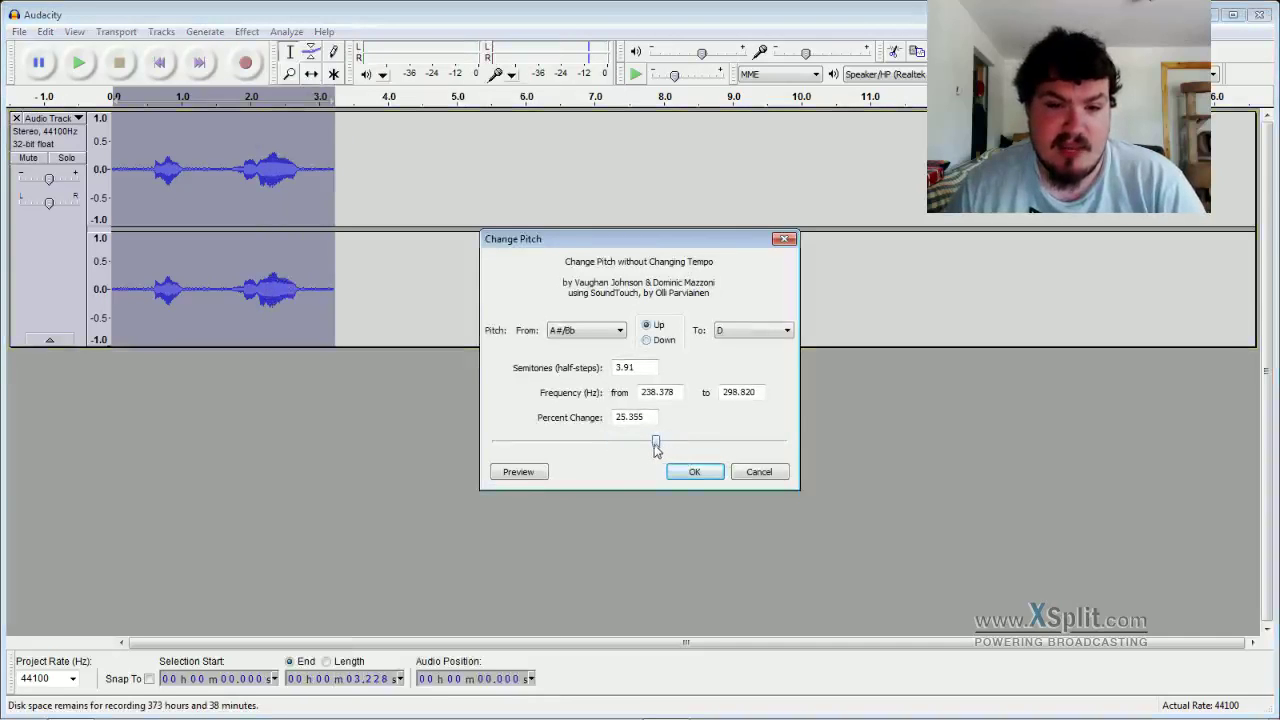
click(688, 471)
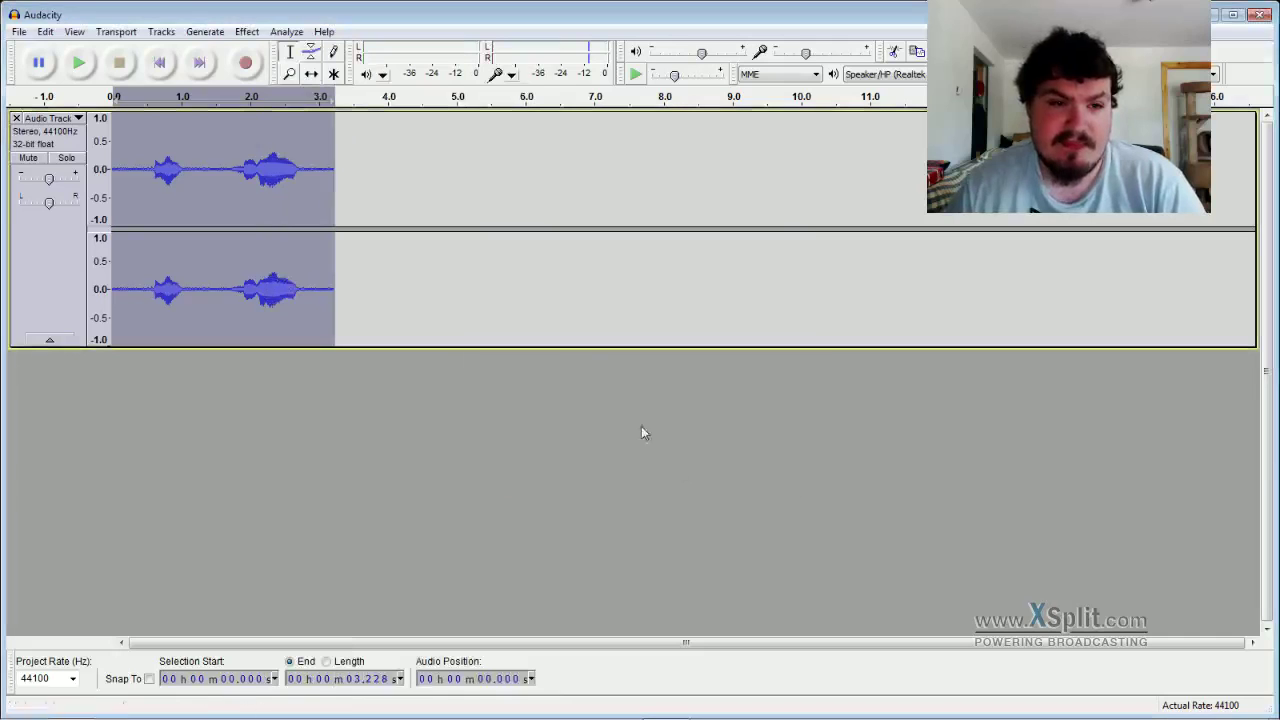
- Play back the pitch-shifted clip, raise its track gain slightly and play it again
click(78, 62)
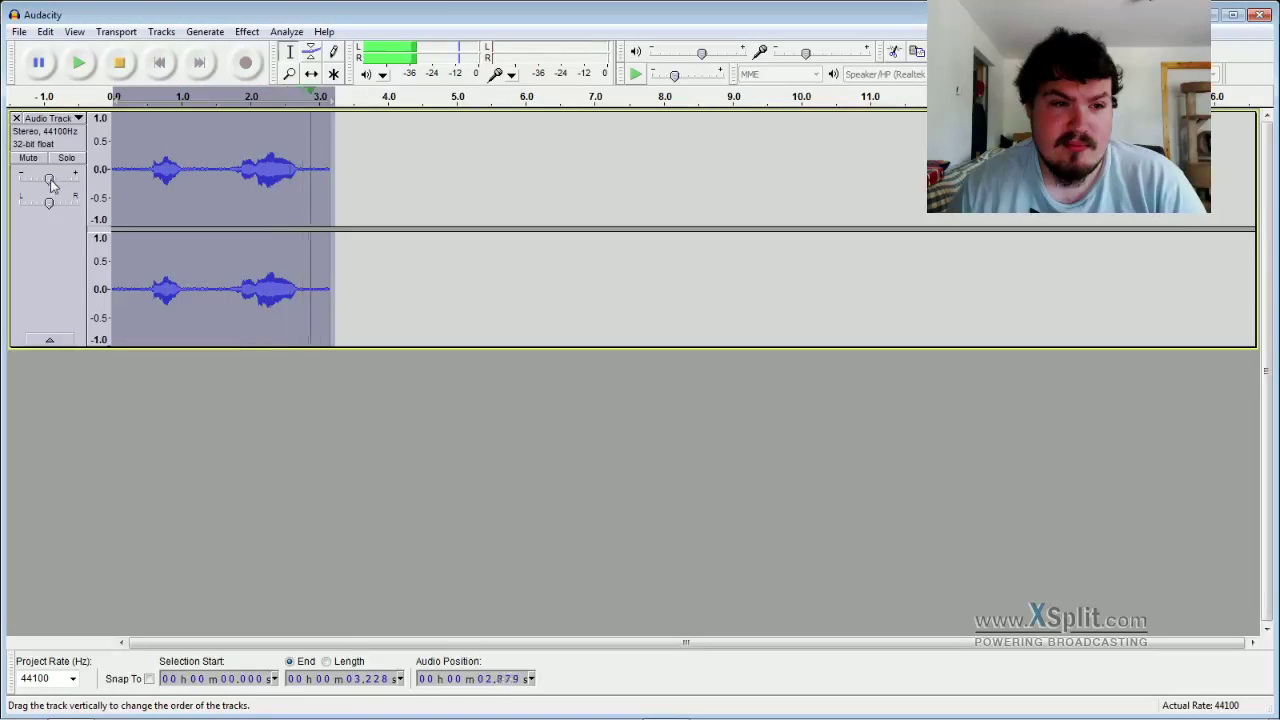
drag(48, 178, 58, 178)
click(79, 63)
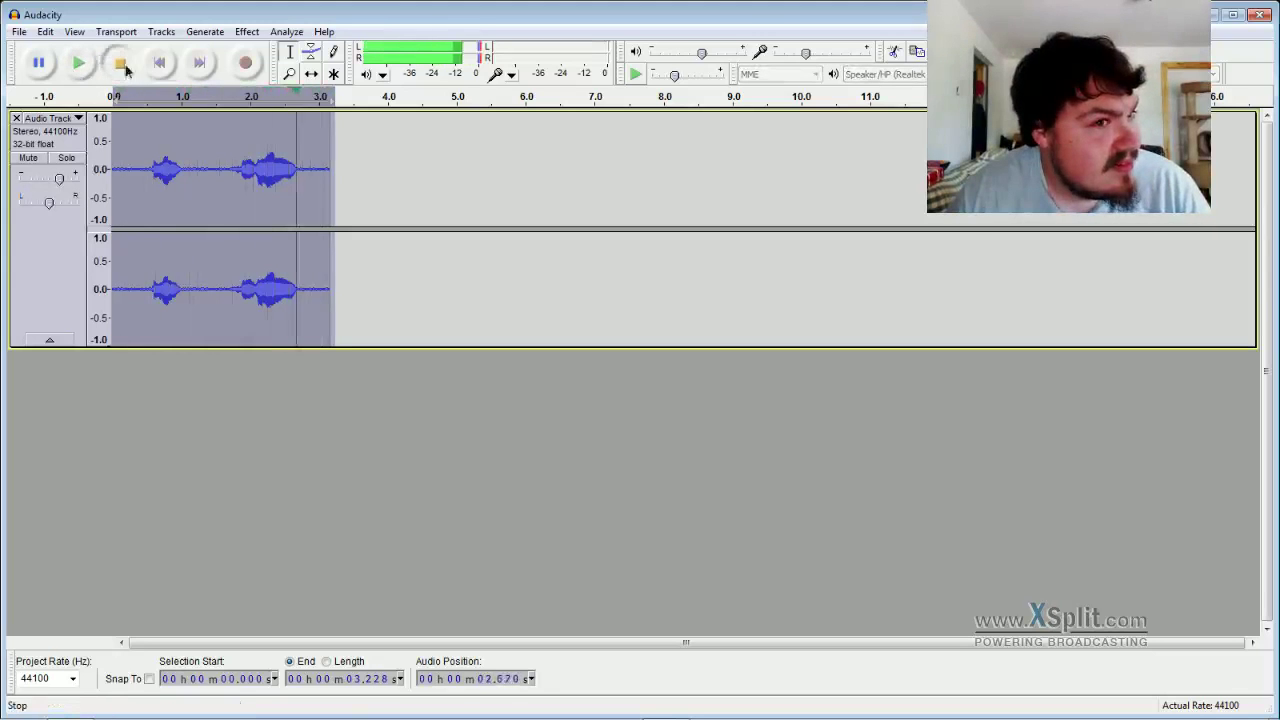
click(122, 70)
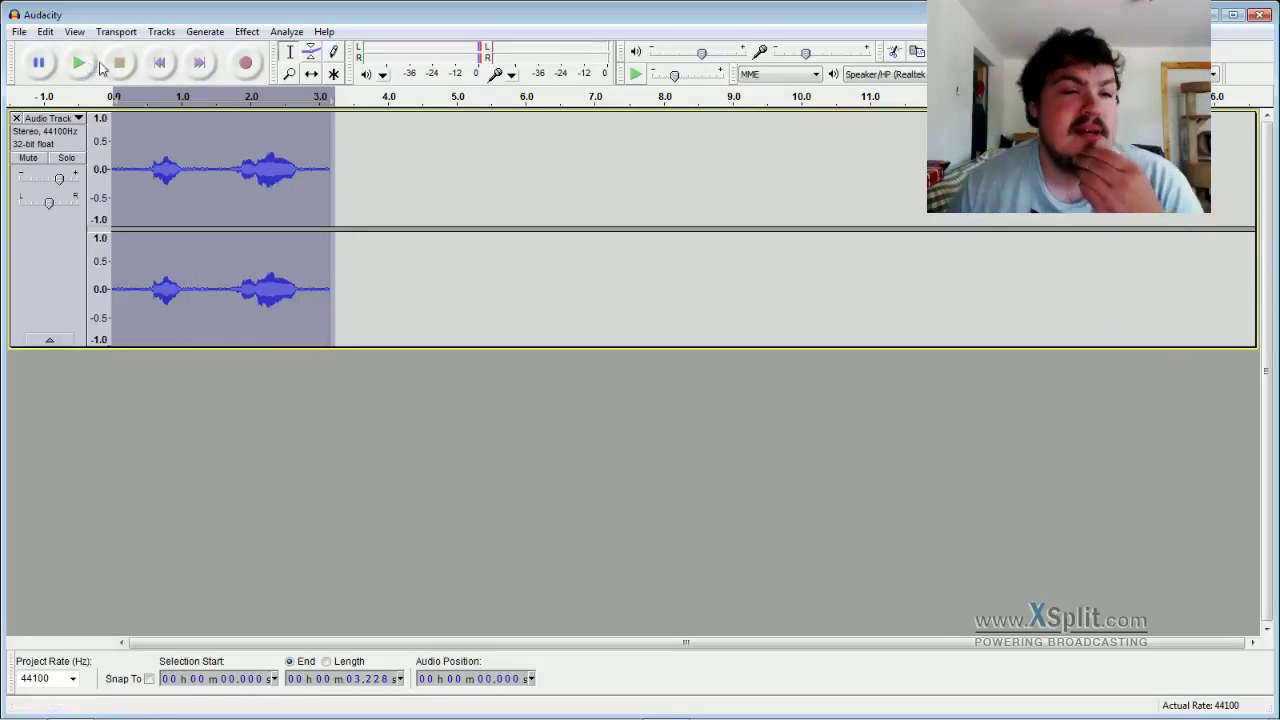
- Apply Change Speed with a 4.176 percent change to the selected clip and play it back
click(246, 33)
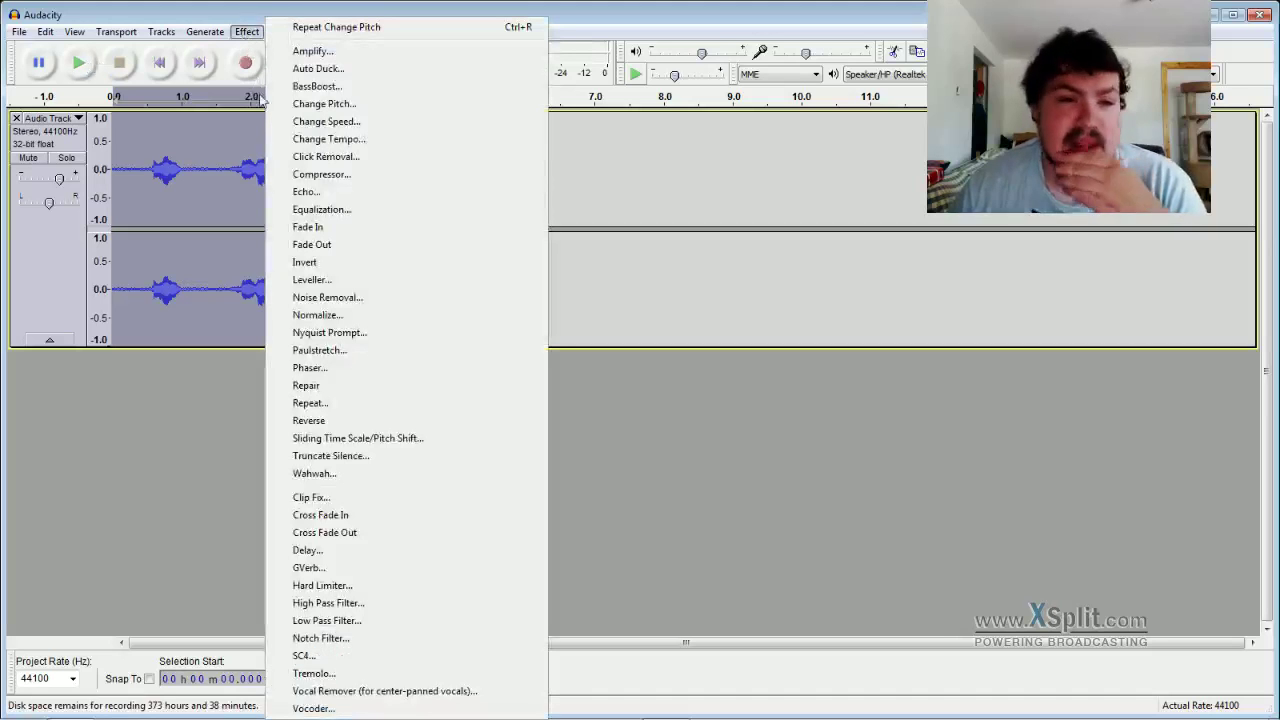
click(320, 122)
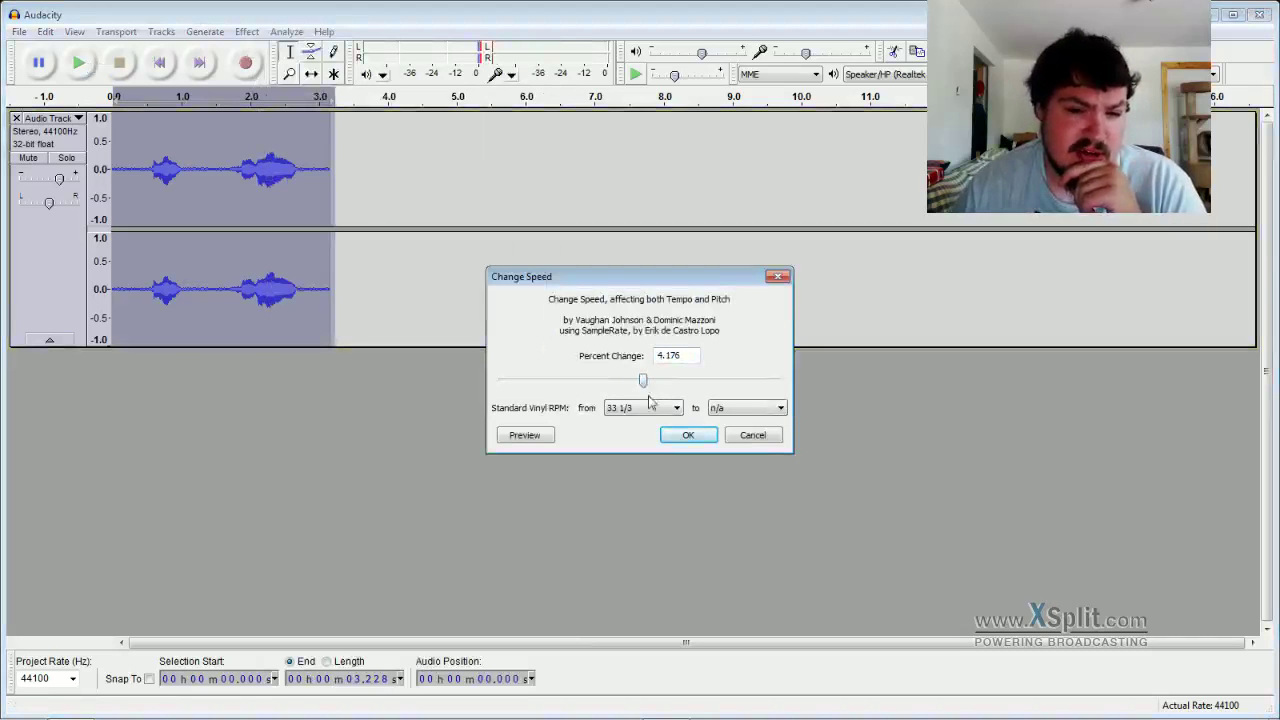
click(688, 437)
click(78, 62)
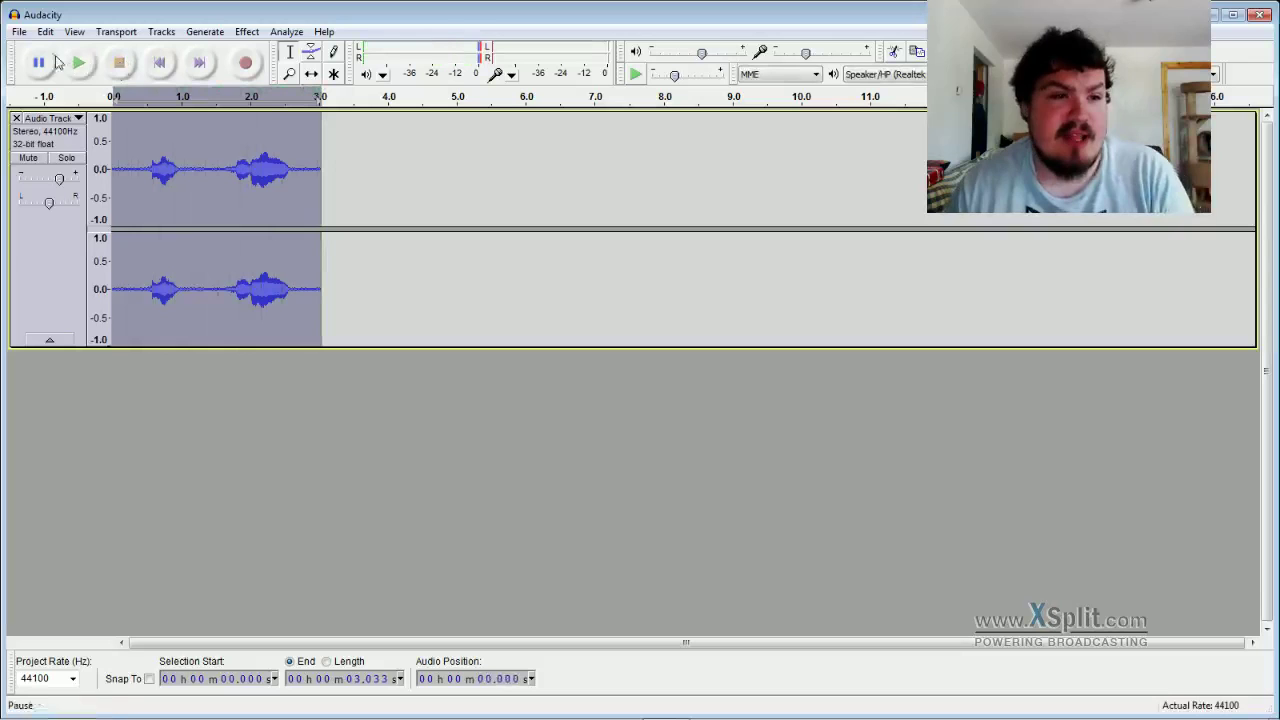
click(78, 62)
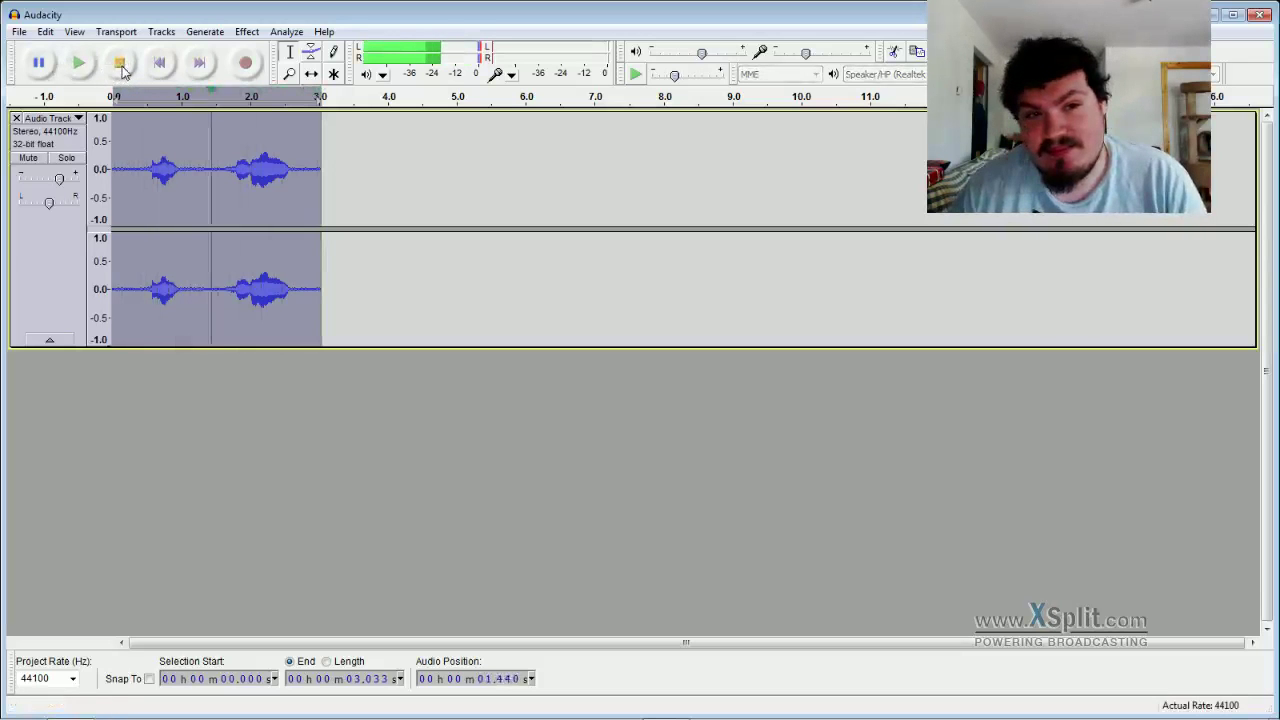
- Apply Echo with a 0.3-second delay and a 0.3 decay factor to the new clip and play it
click(247, 31)
click(345, 204)
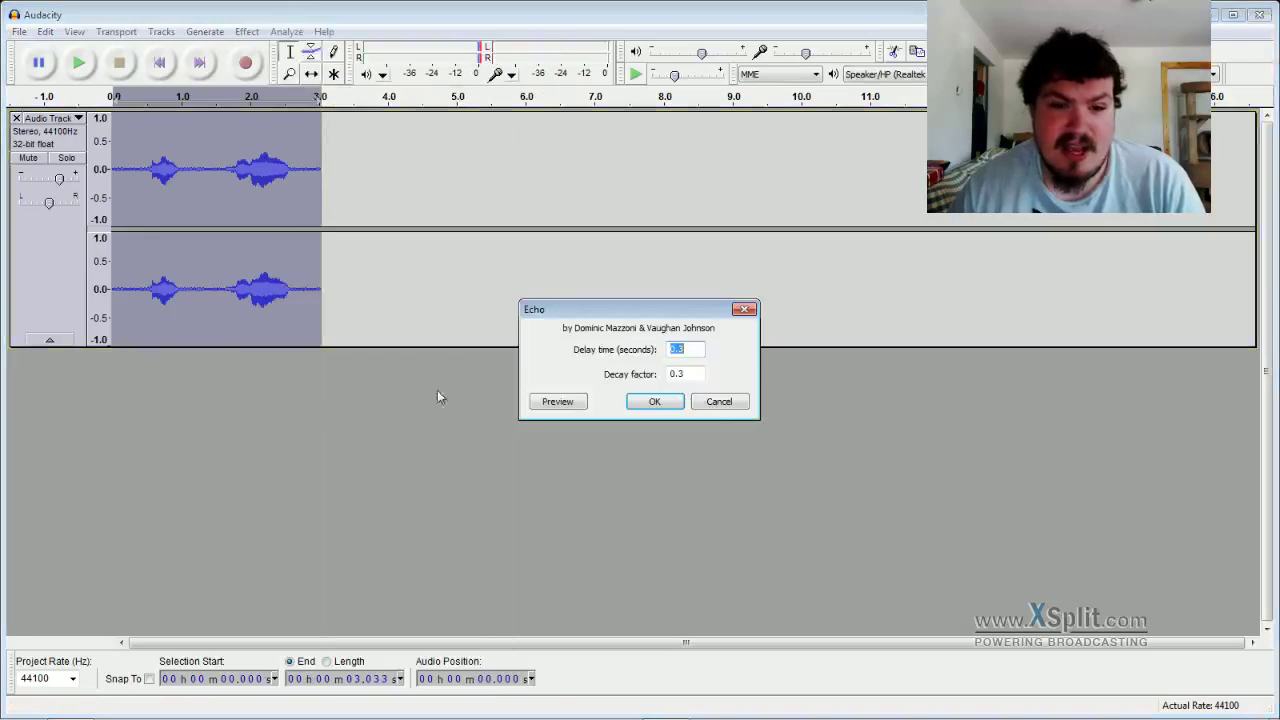
click(657, 401)
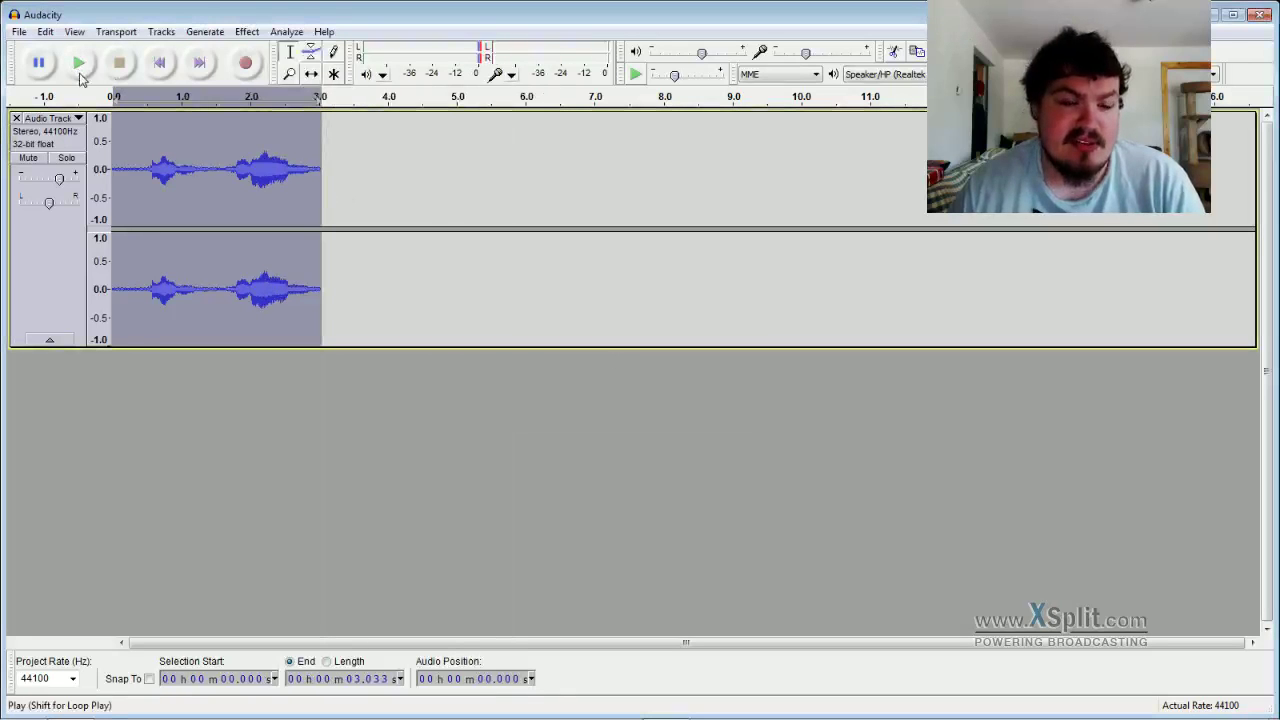
click(80, 70)
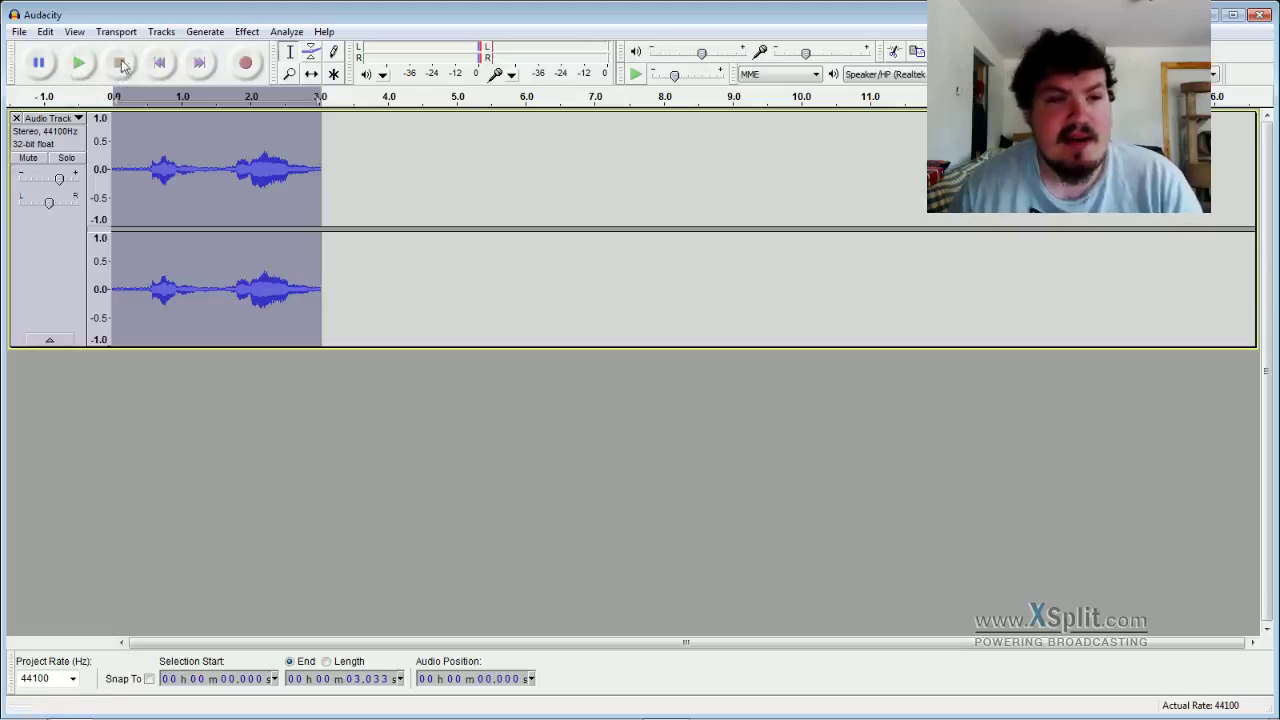
- Apply Change Tempo with a 10.290 percent change to the clip and play it back
click(247, 31)
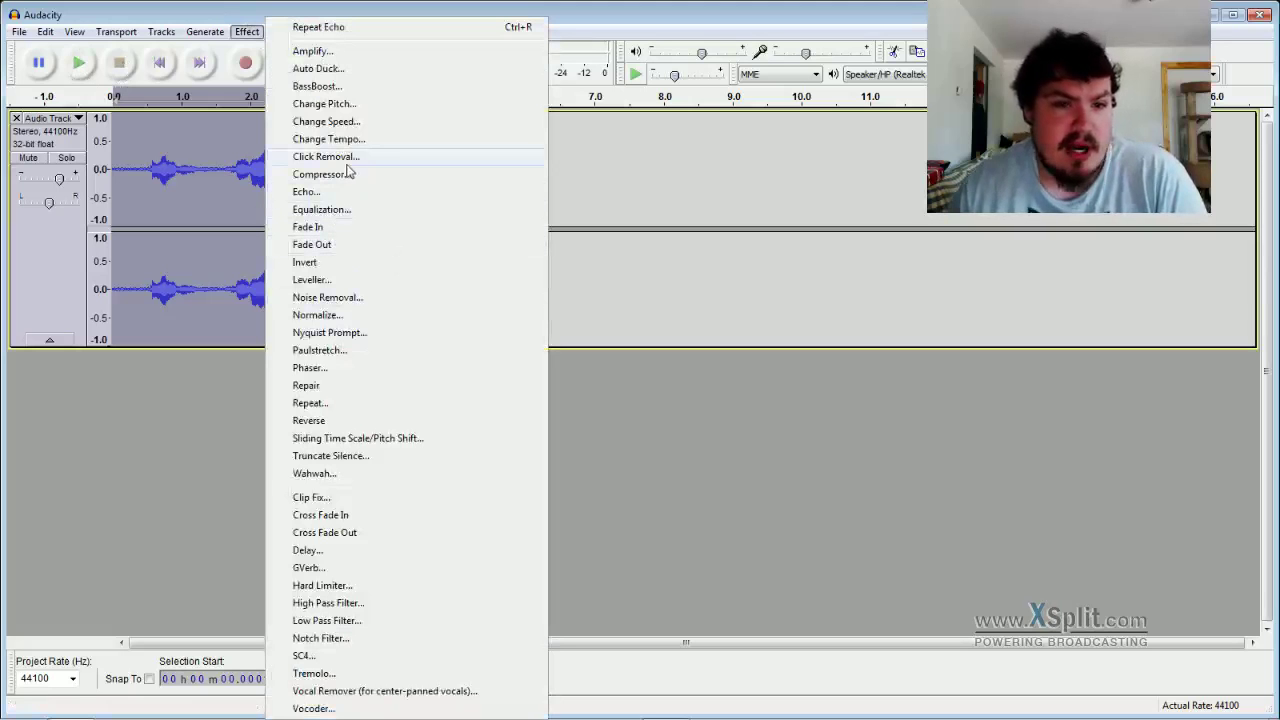
click(348, 139)
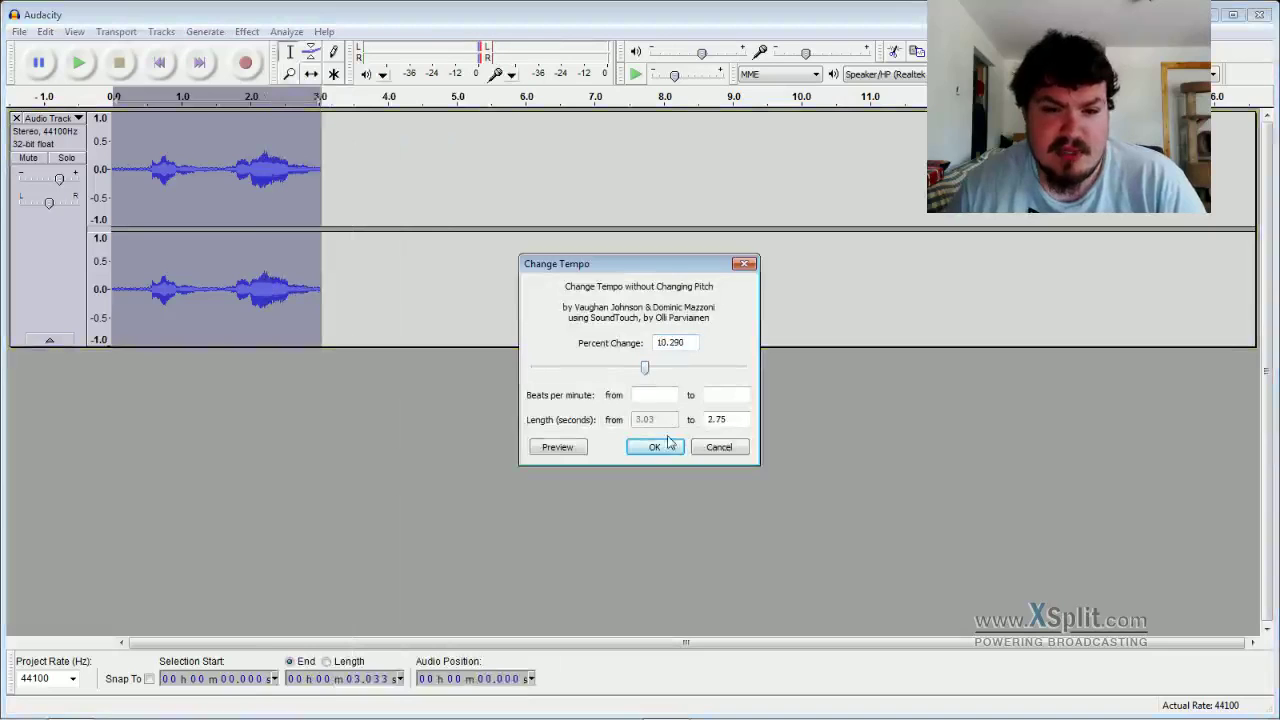
click(655, 446)
click(78, 63)
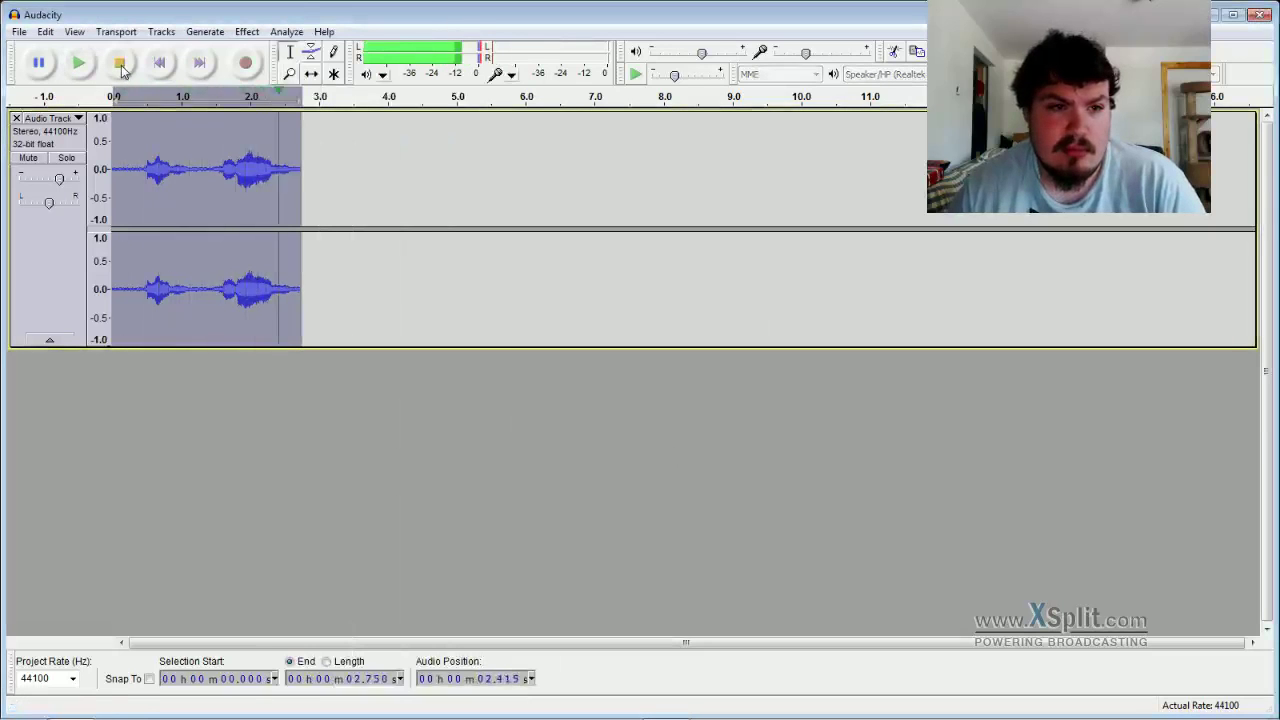
- Reverse the selected clip and play it back to hear the result
click(246, 31)
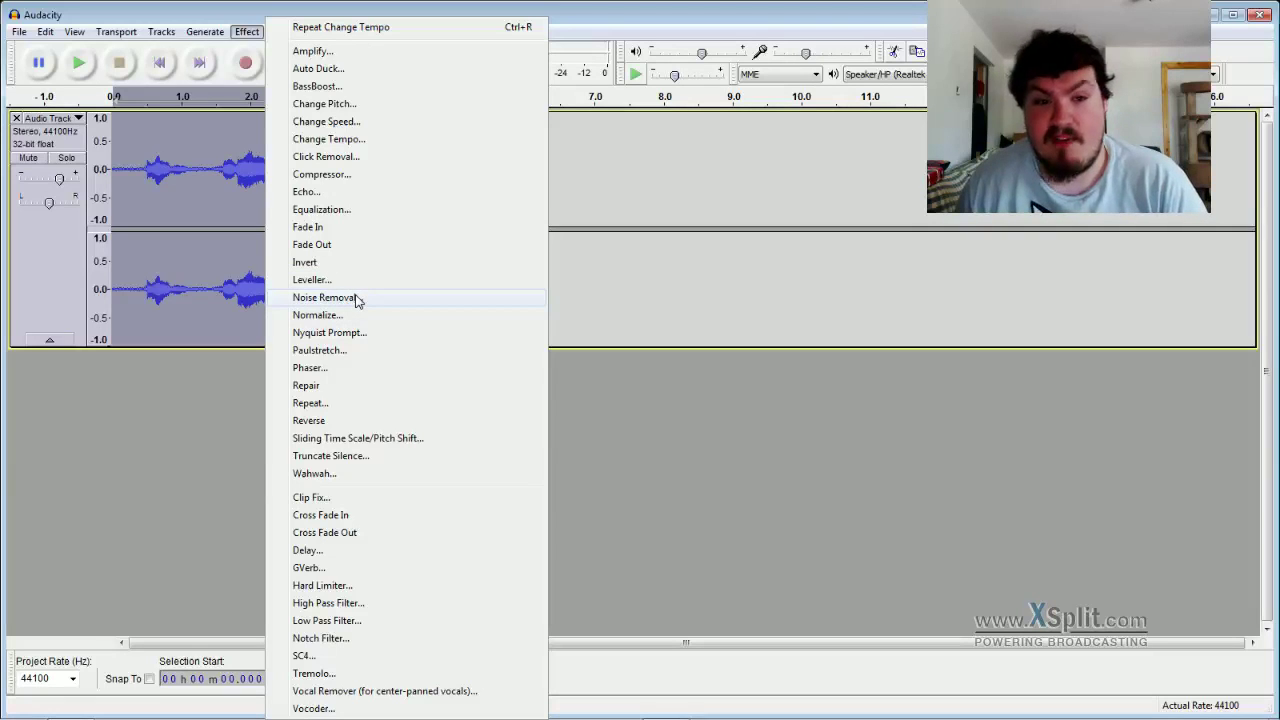
click(337, 422)
click(75, 60)
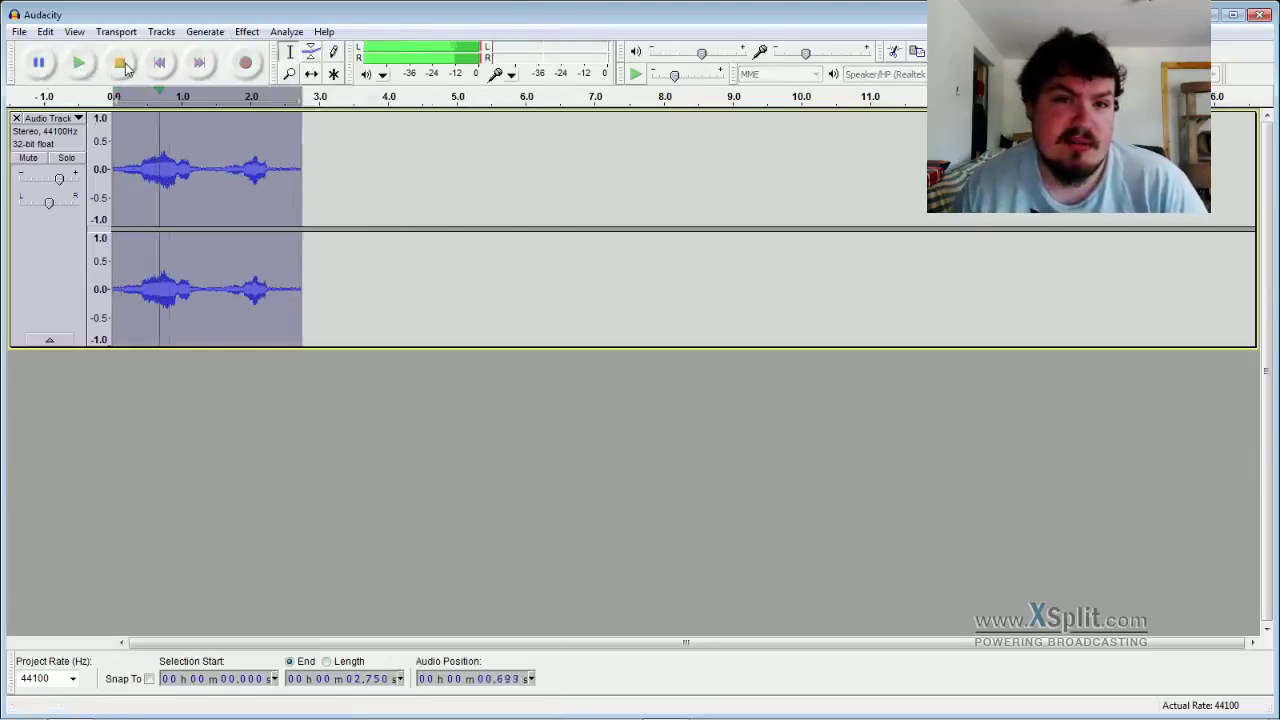
click(78, 62)
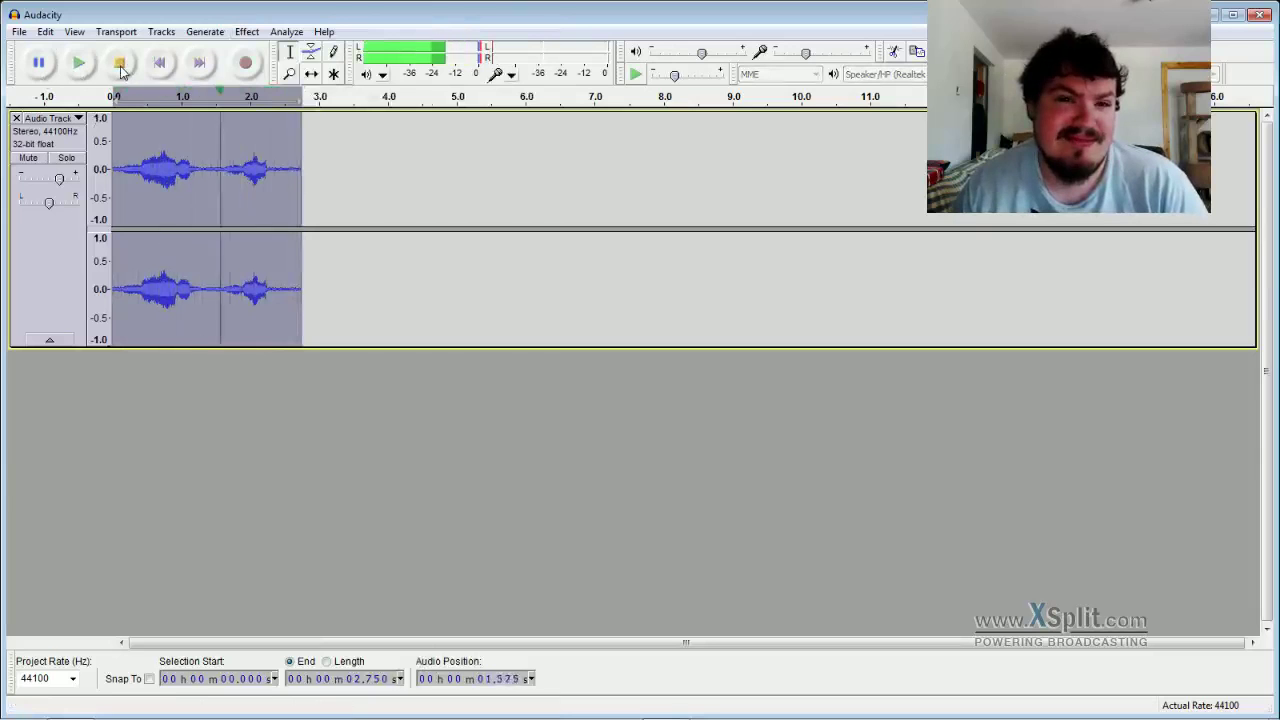
click(119, 65)
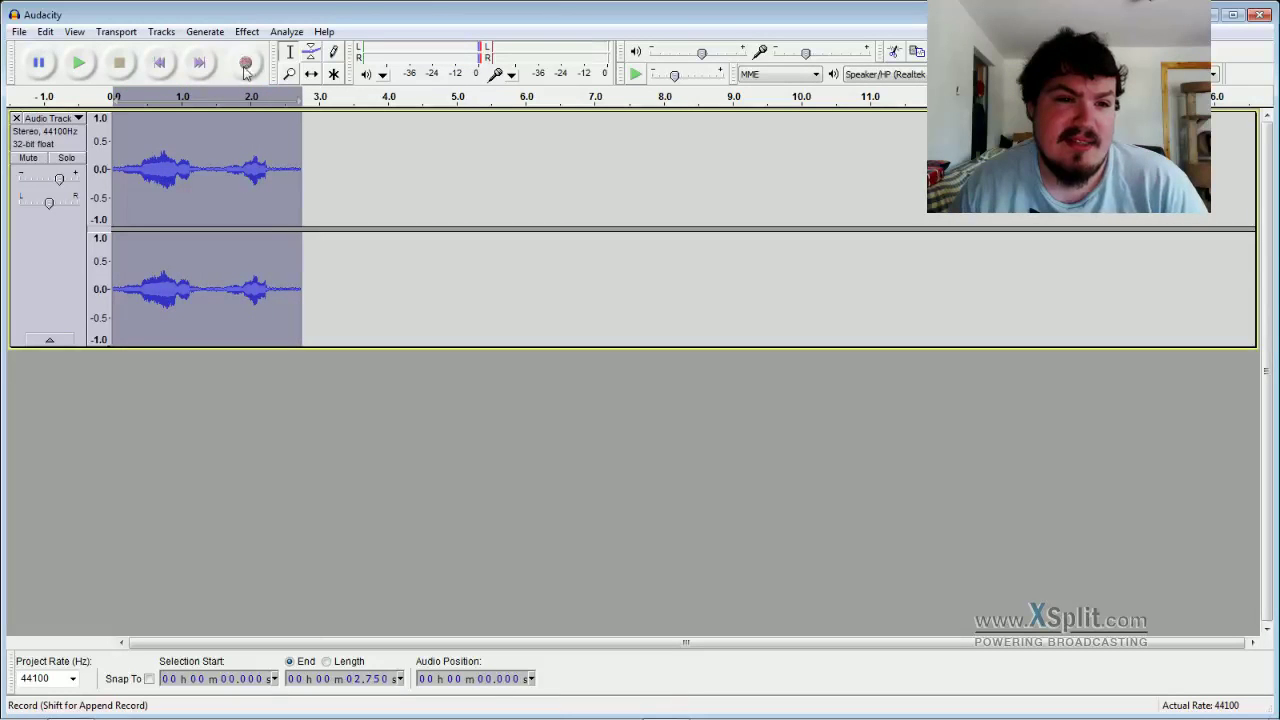
click(246, 63)
click(119, 62)
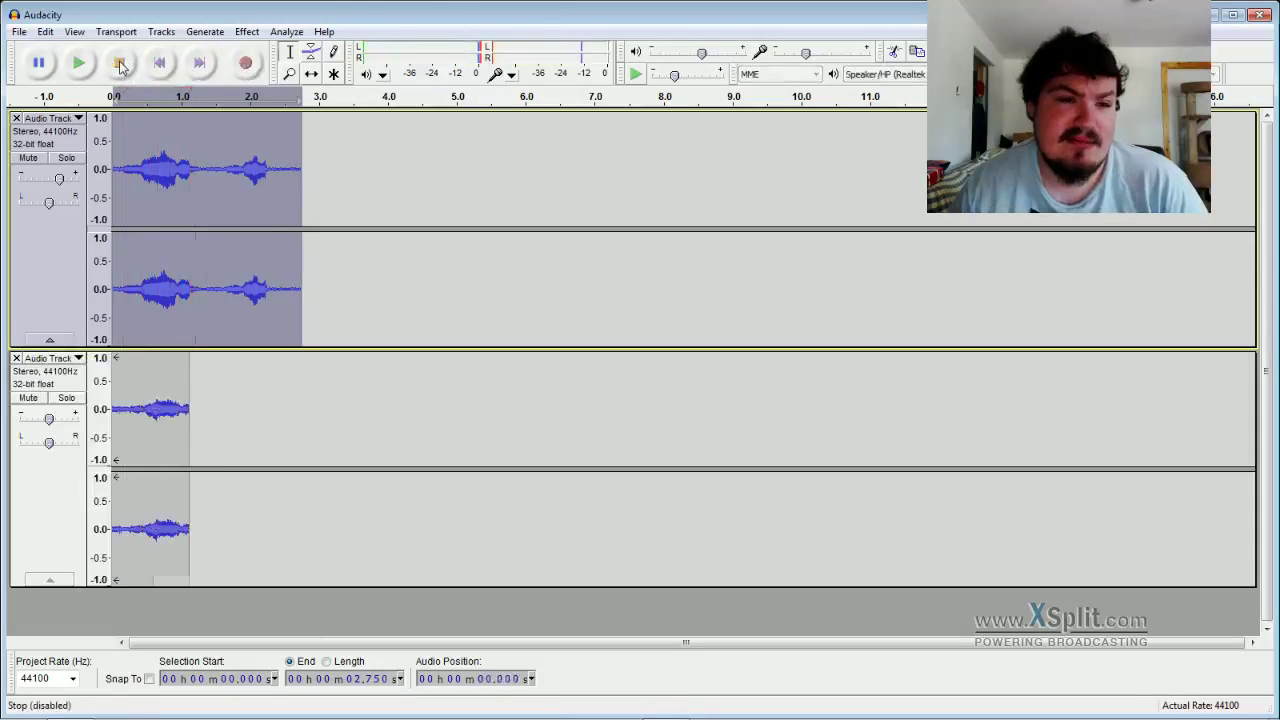
click(45, 450)
key(Delete)
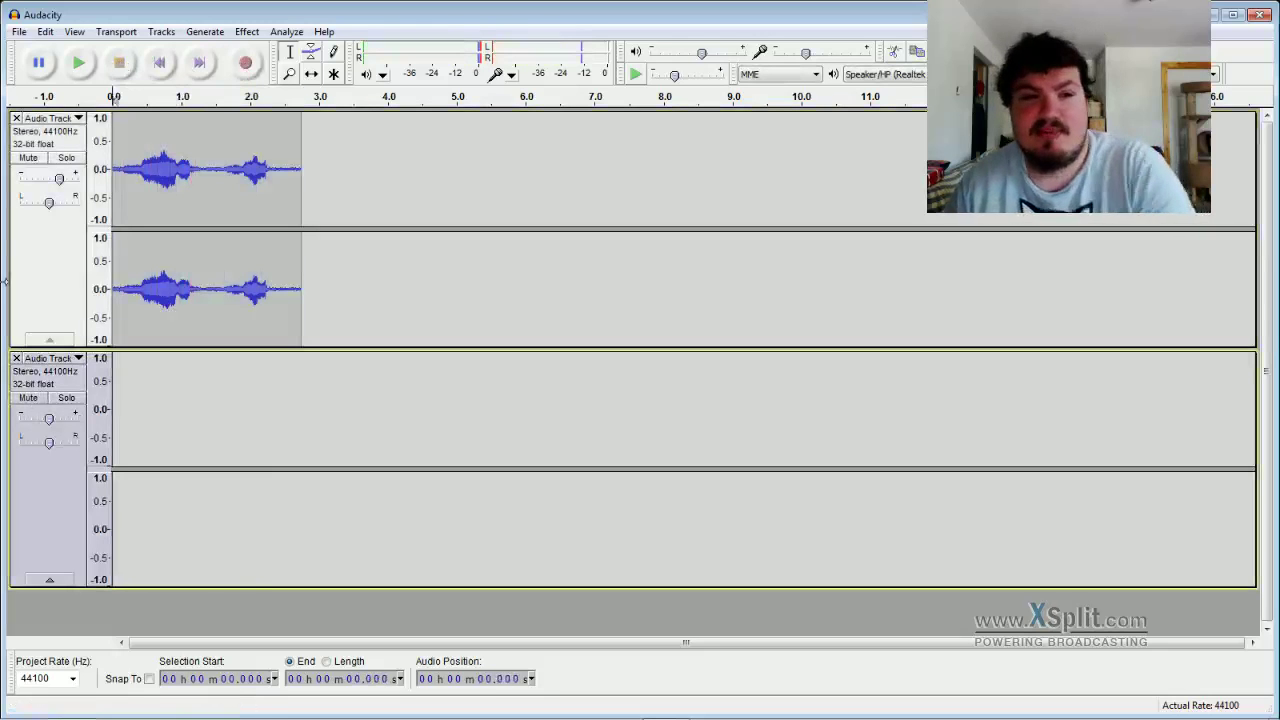
- With the first track muted, record a new voice clip of about 3.2 seconds and remove the empty track
click(28, 159)
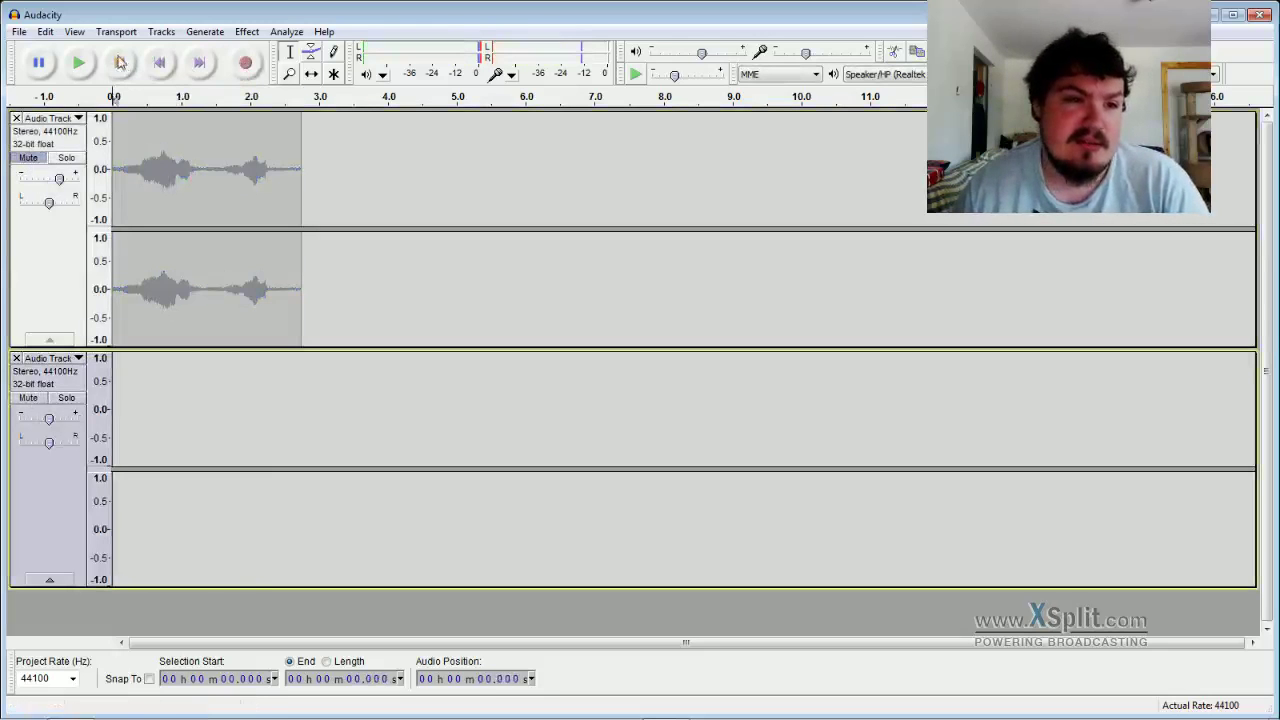
click(245, 64)
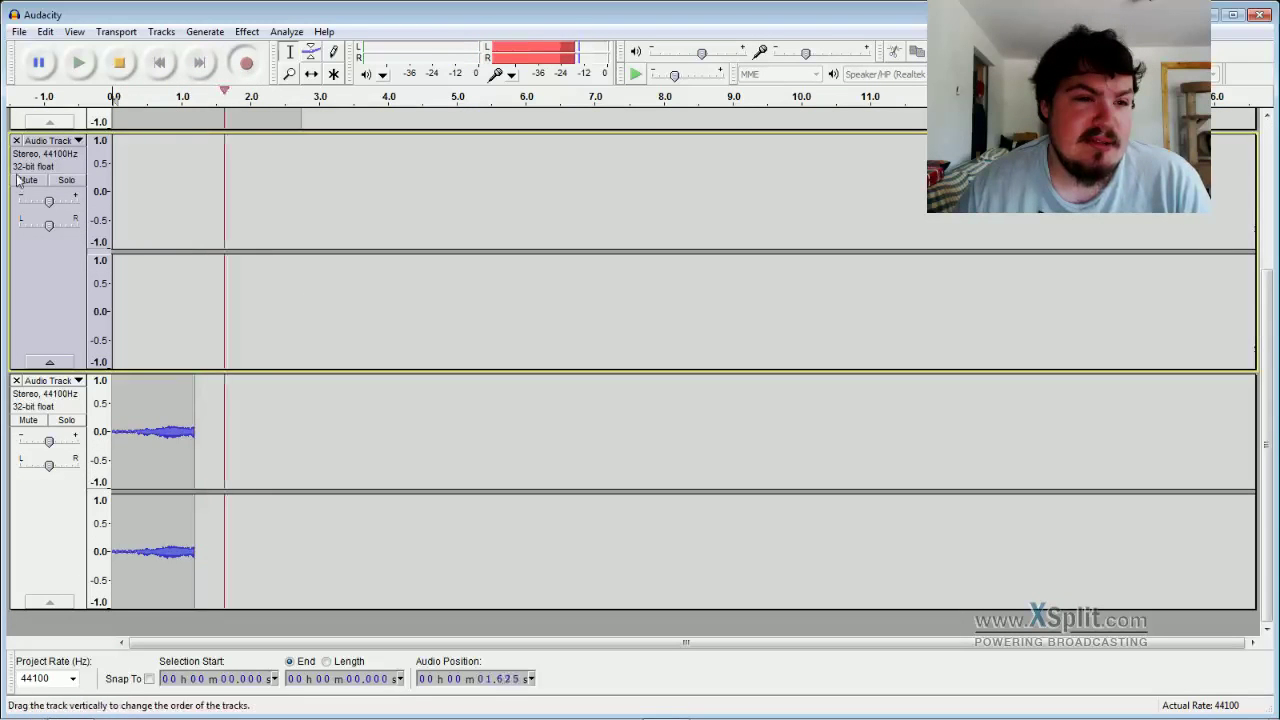
key(space)
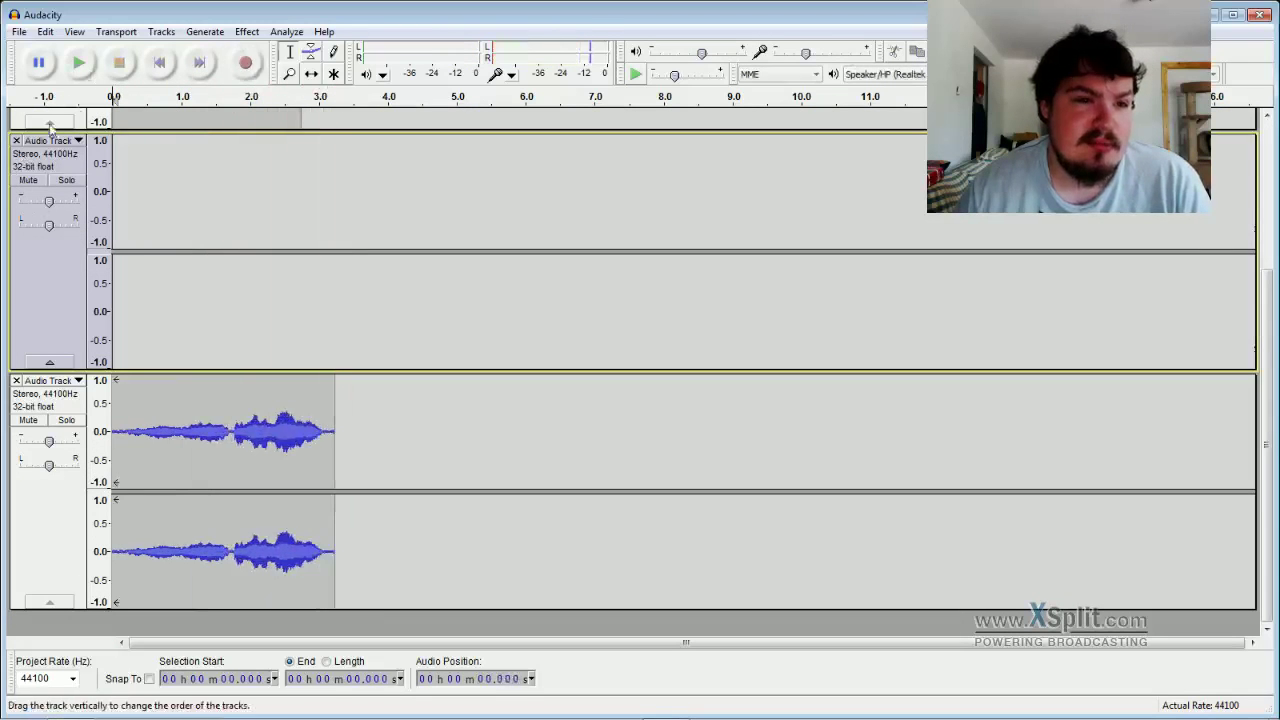
click(16, 140)
- Select the newly recorded clip and apply Change Pitch to it with the existing settings
click(50, 480)
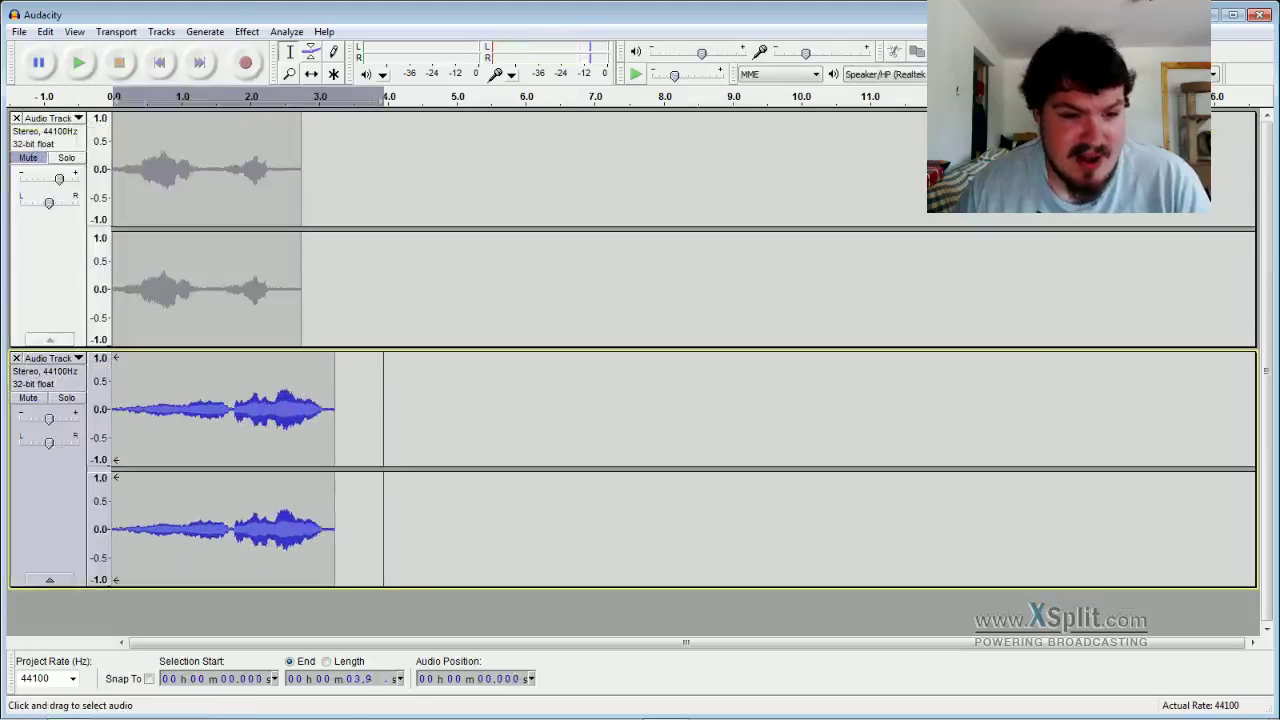
click(247, 31)
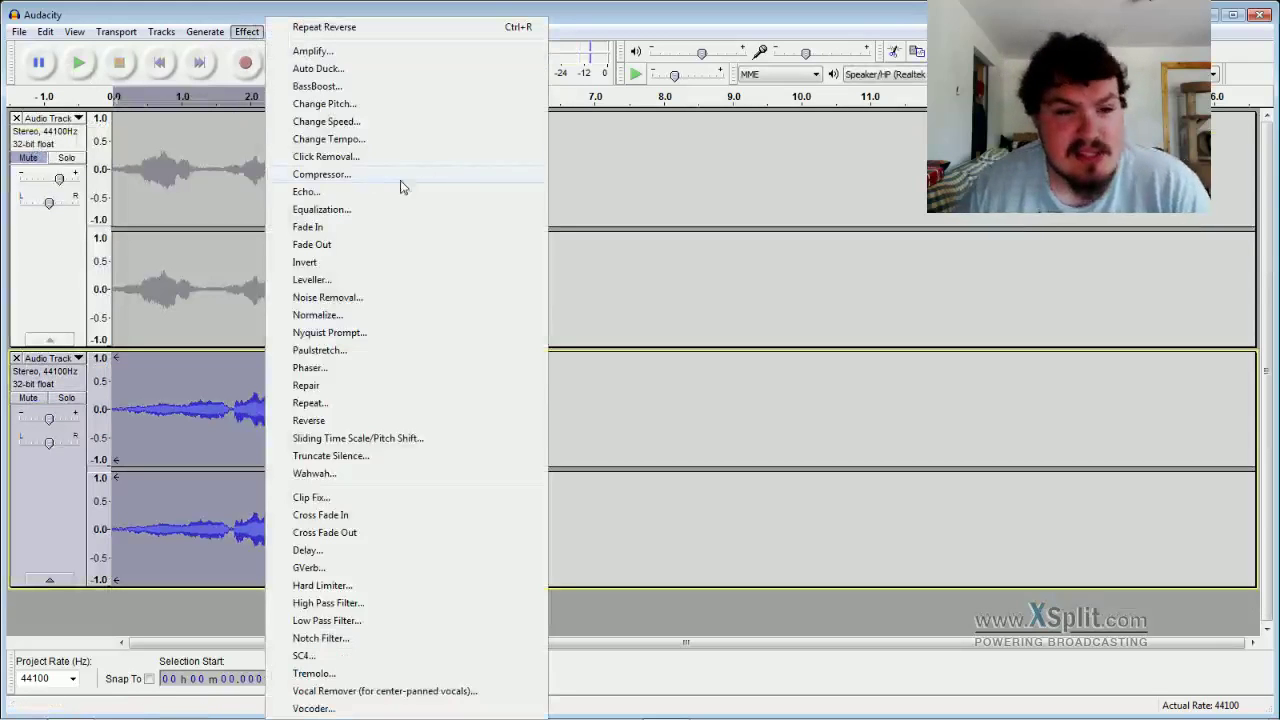
click(348, 104)
click(676, 472)
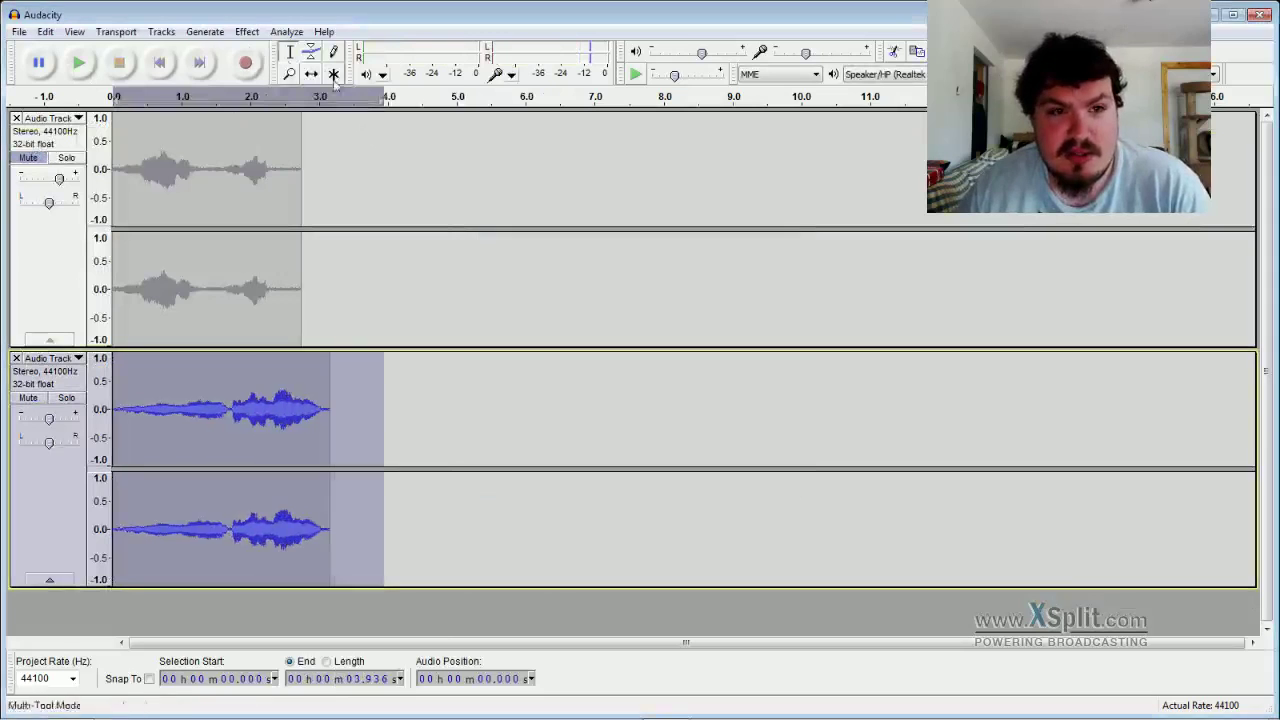
- Apply Change Tempo with a 10.290 percent change and Change Speed with a 4.176 percent change to the selected clip
click(247, 31)
click(344, 142)
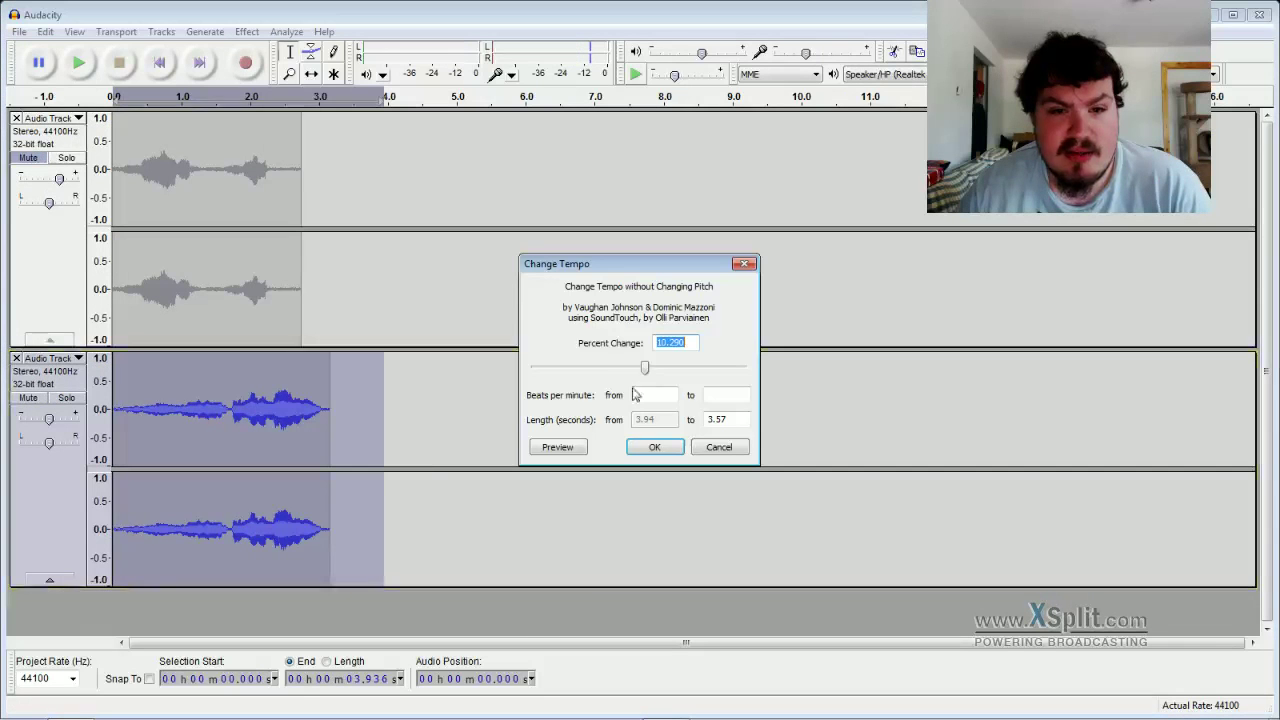
click(658, 446)
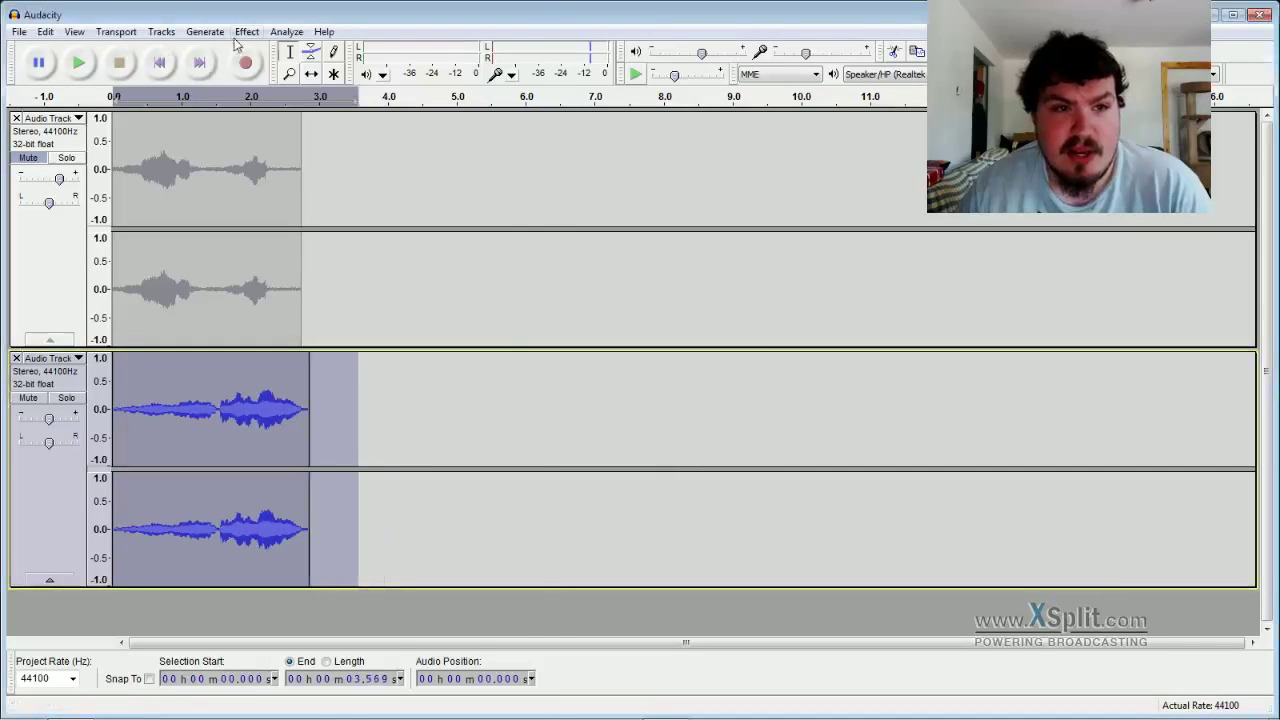
click(247, 31)
click(345, 124)
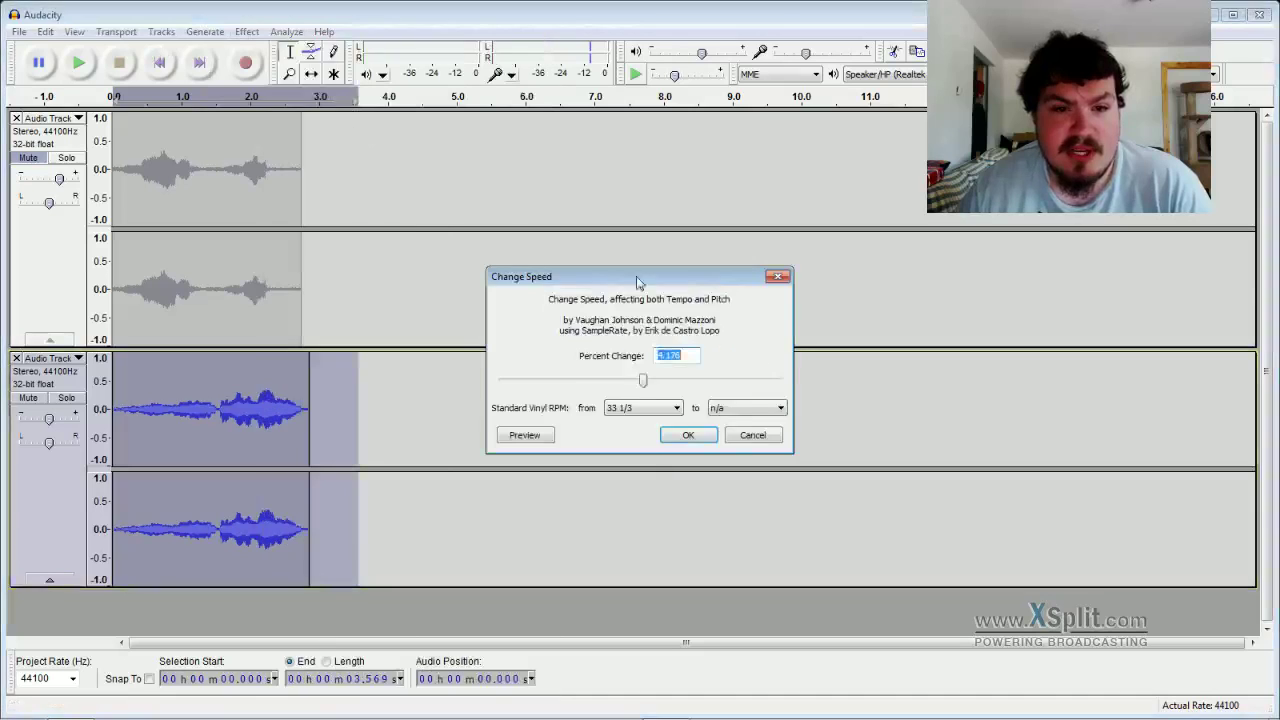
click(688, 435)
- Apply Echo with the existing settings to the second track's clip and reverse it
click(247, 31)
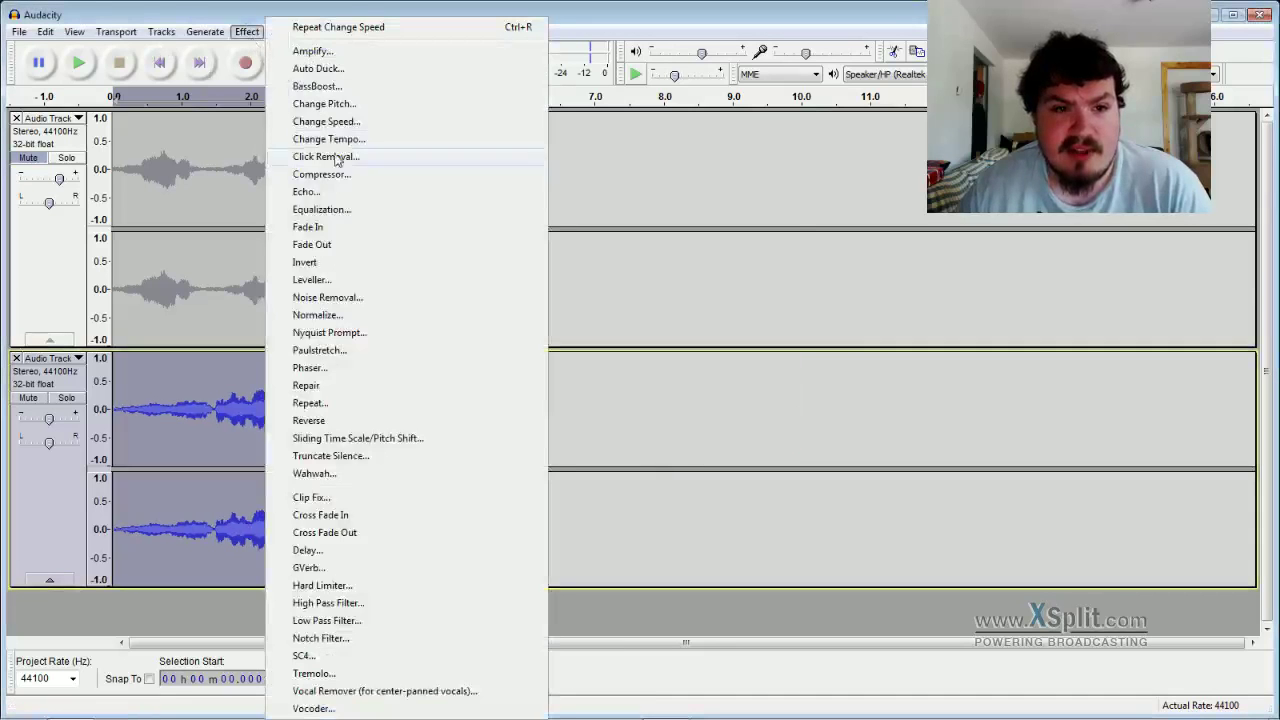
click(345, 190)
click(655, 402)
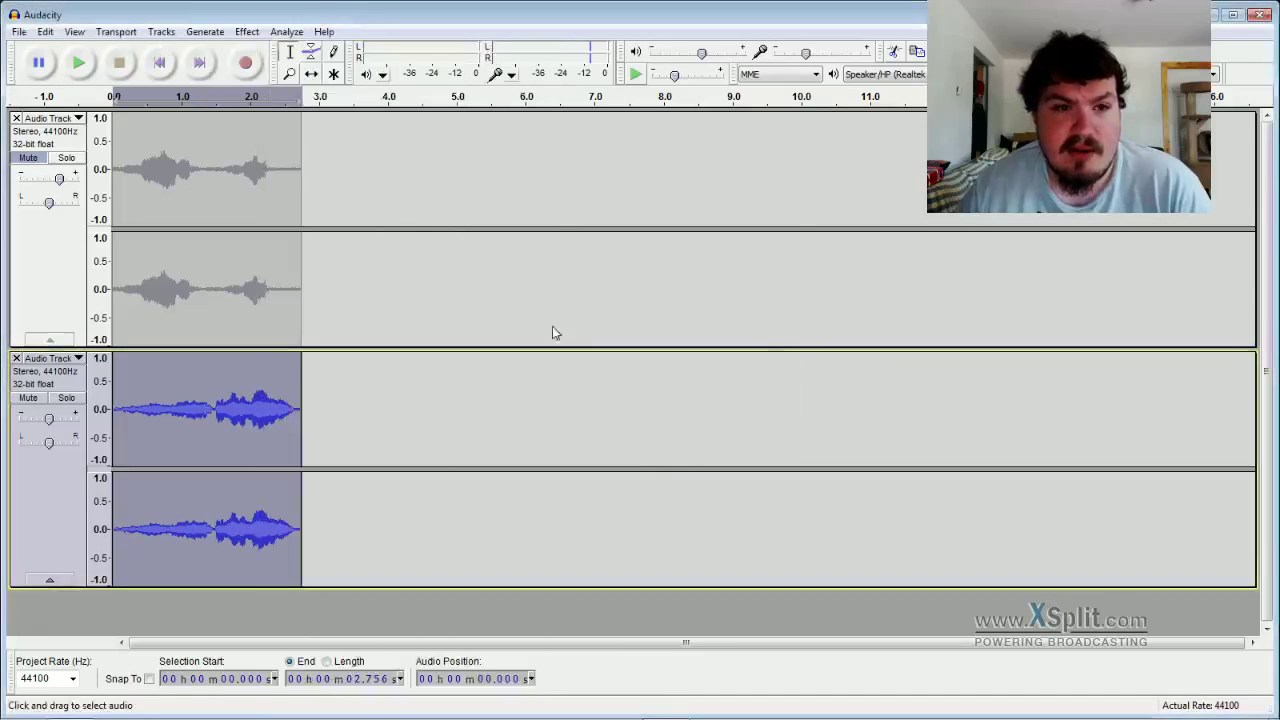
click(247, 31)
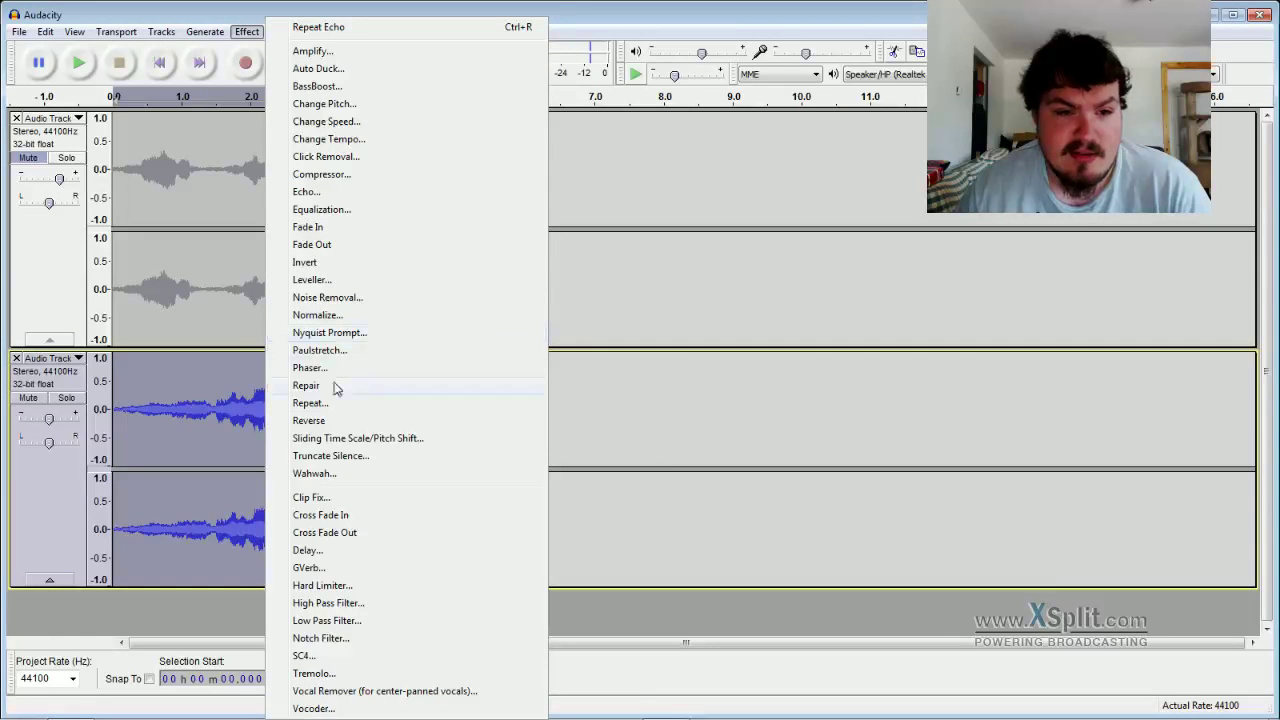
click(310, 421)
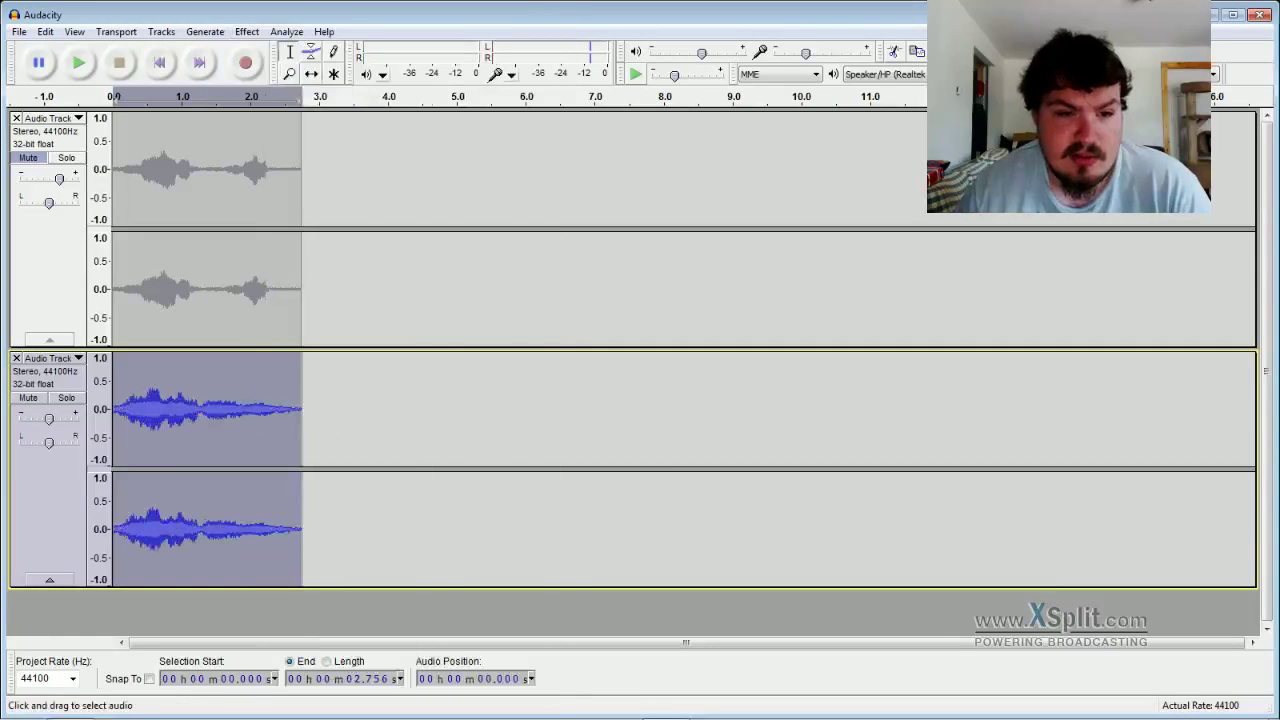
- Unmute the first track, raise the second track's gain to the same level, and play both tracks together several times
click(27, 158)
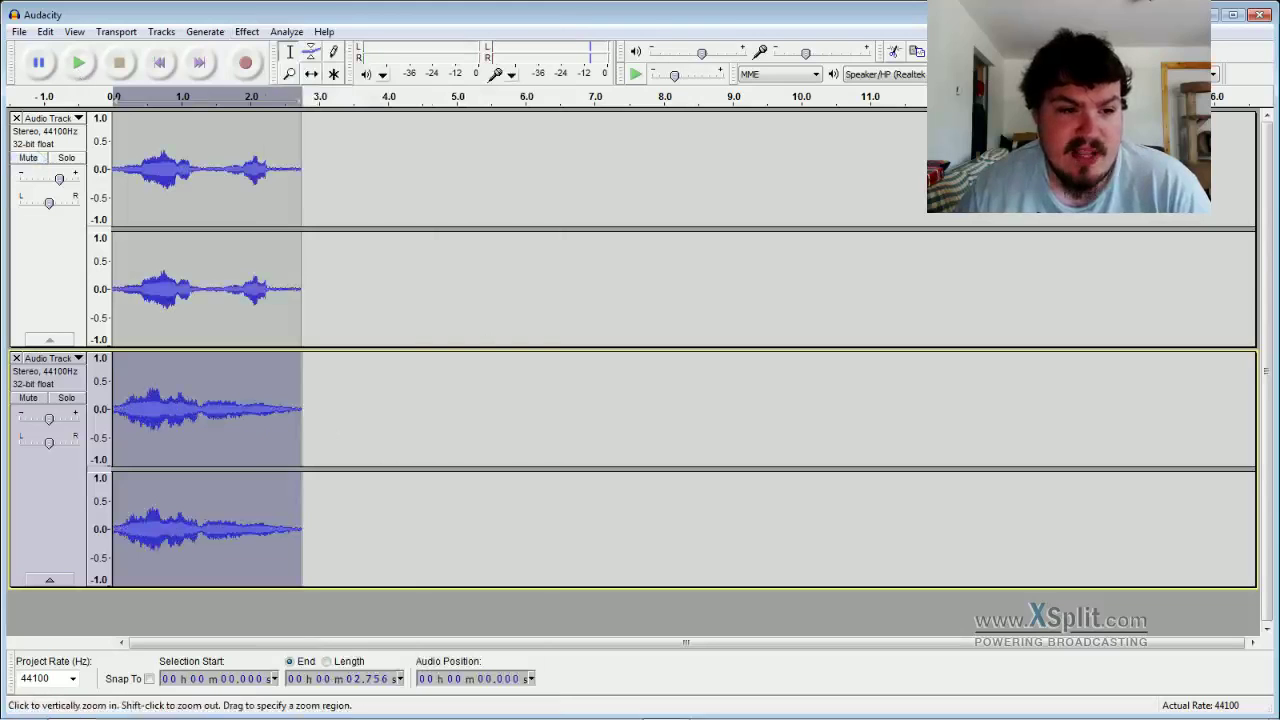
mouse_move(49, 421)
click(78, 63)
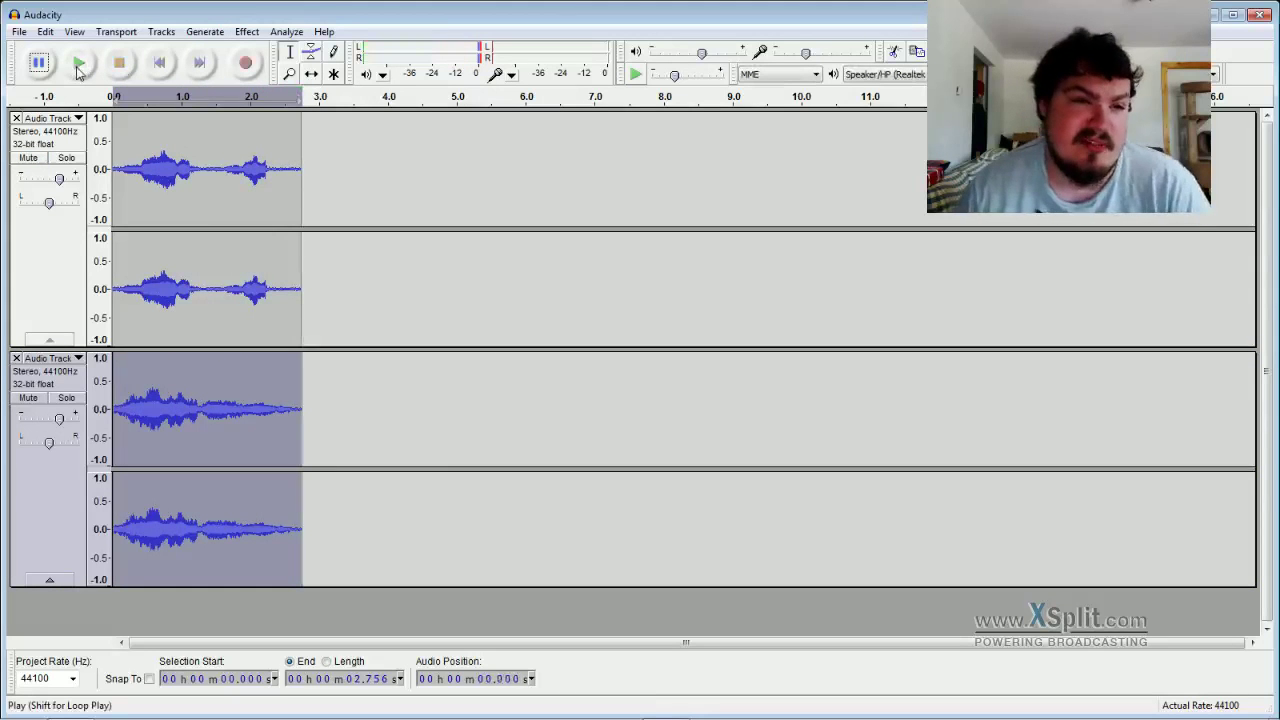
click(79, 64)
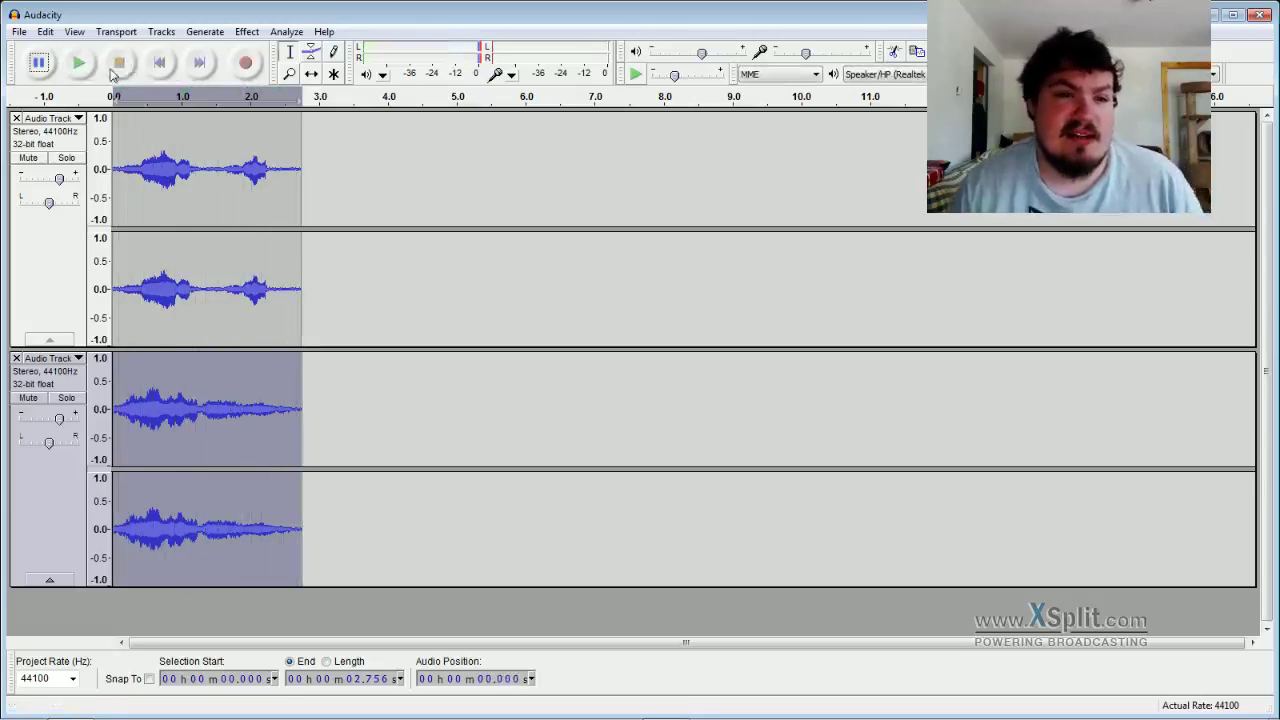
click(79, 64)
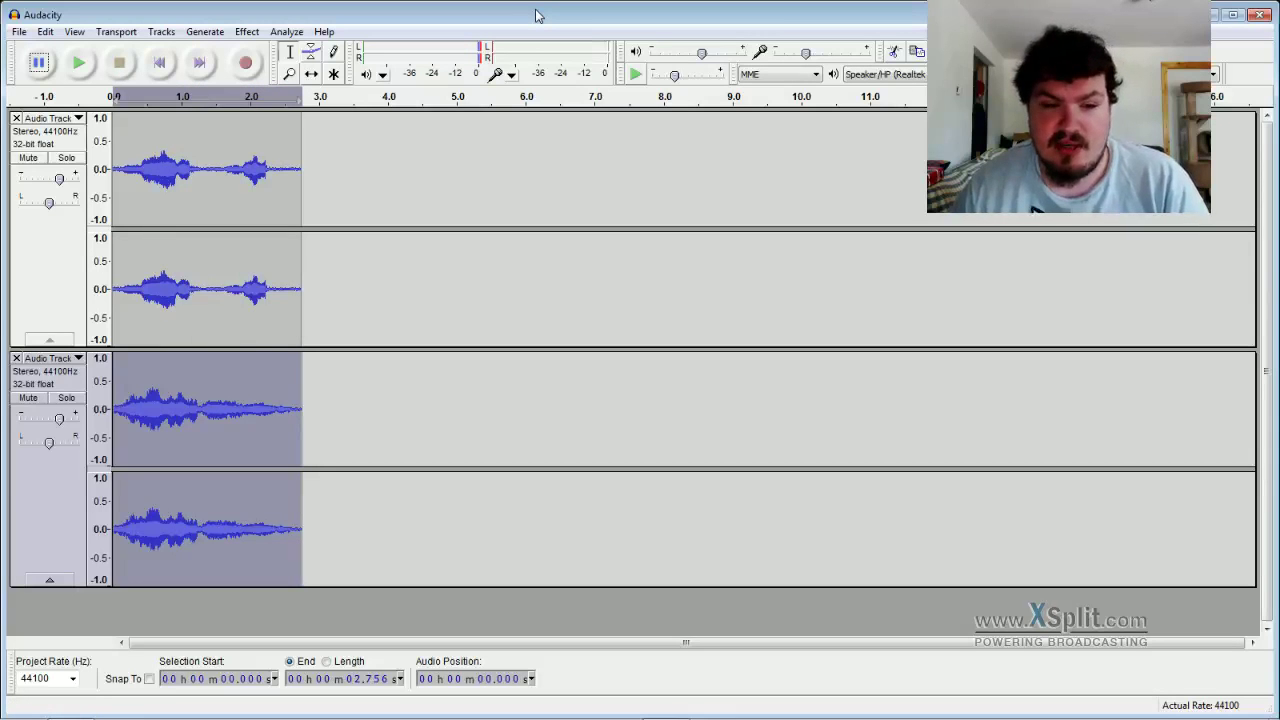
- Close the Audacity project without saving the changes and switch to the XSplit recording window
click(1259, 16)
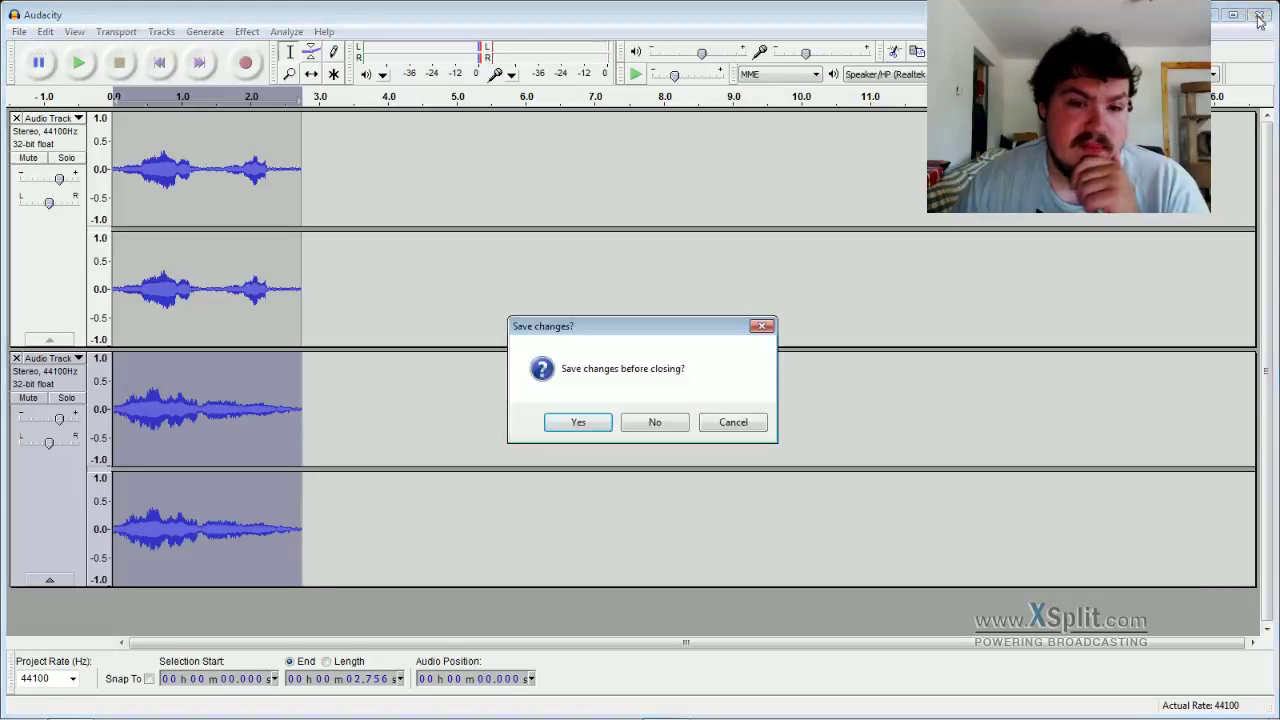
click(662, 419)
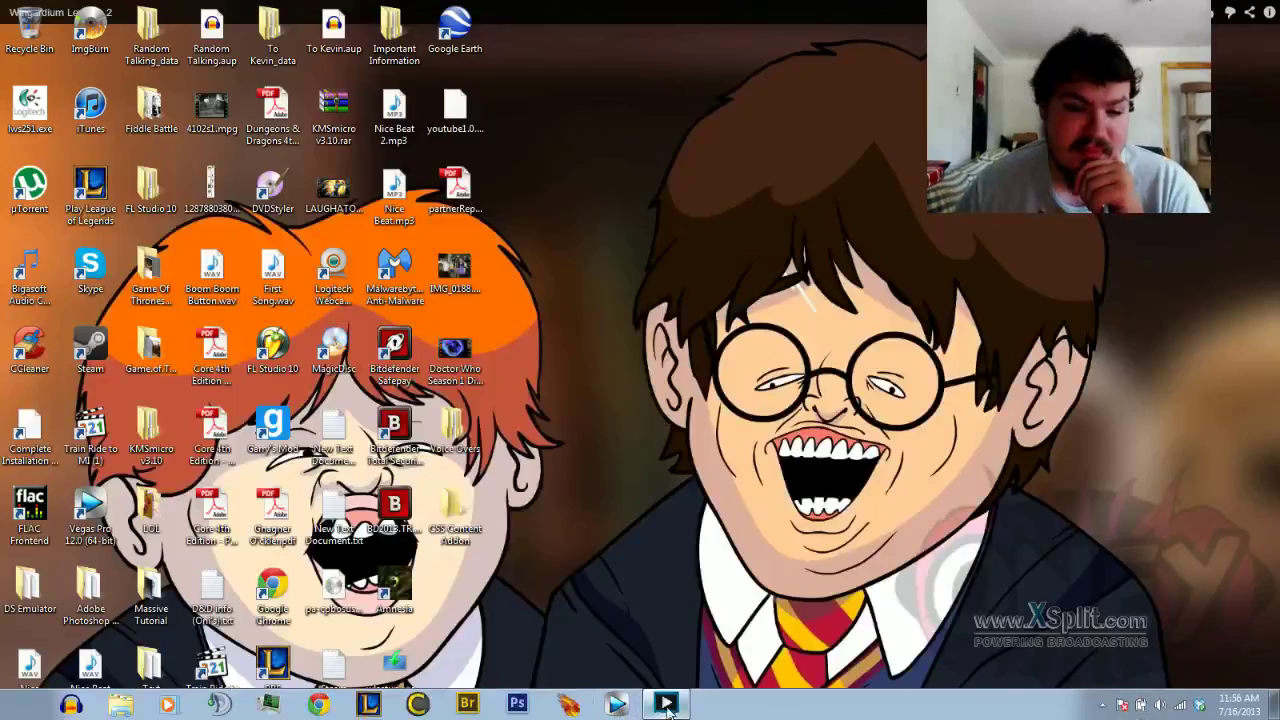
click(667, 704)
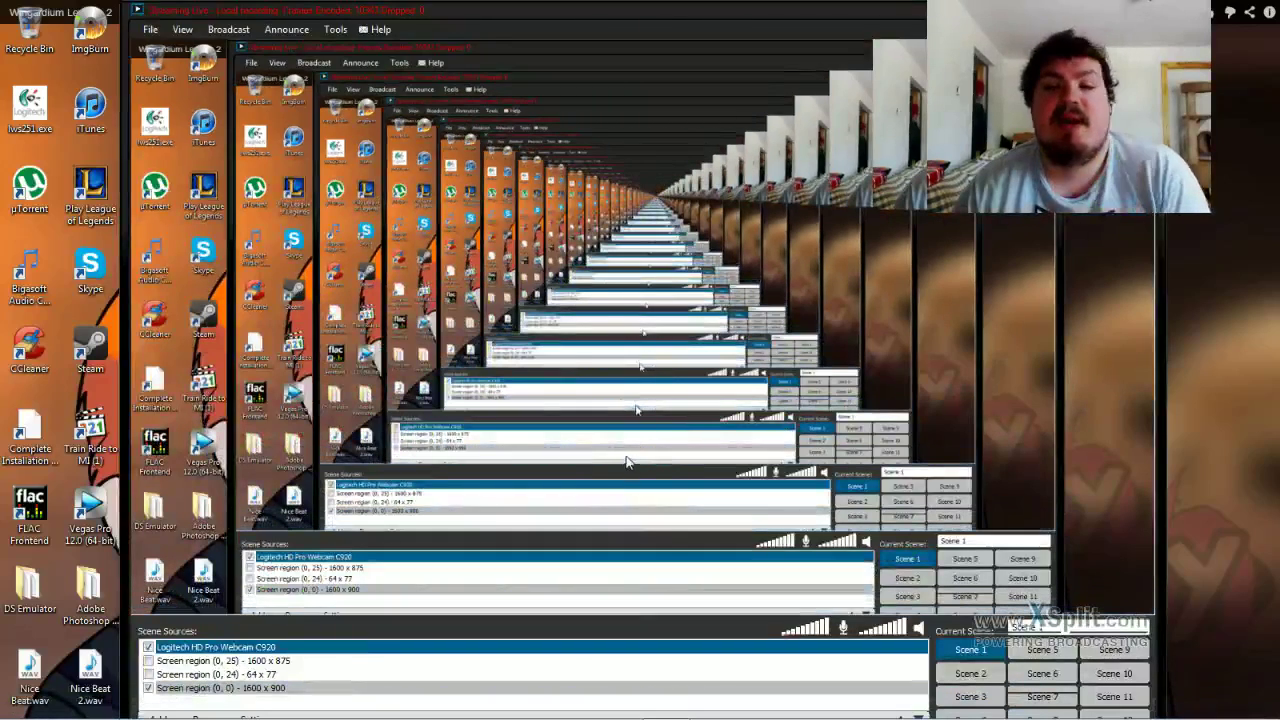